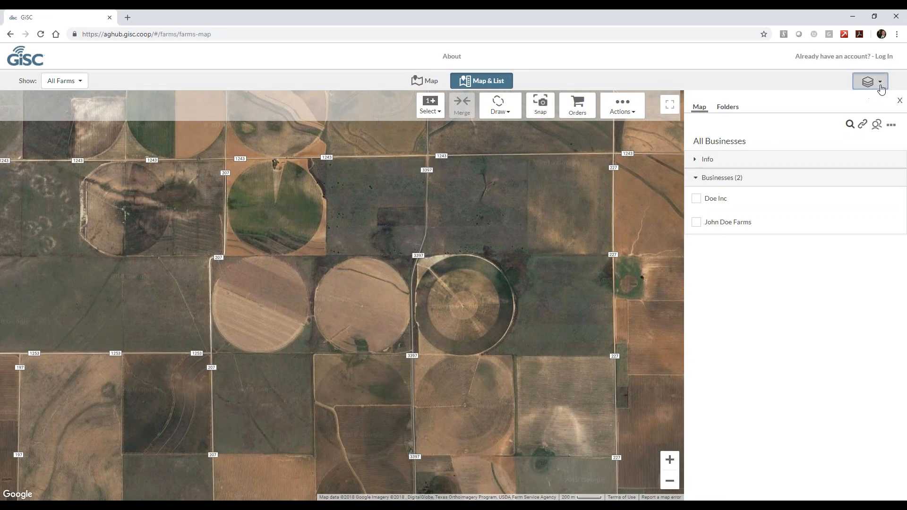
- Show the CLUs data layer and examine the CLU boundaries covering the three neighbouring circular fields
{"action": "left_click", "coordinate": [714, 296]}
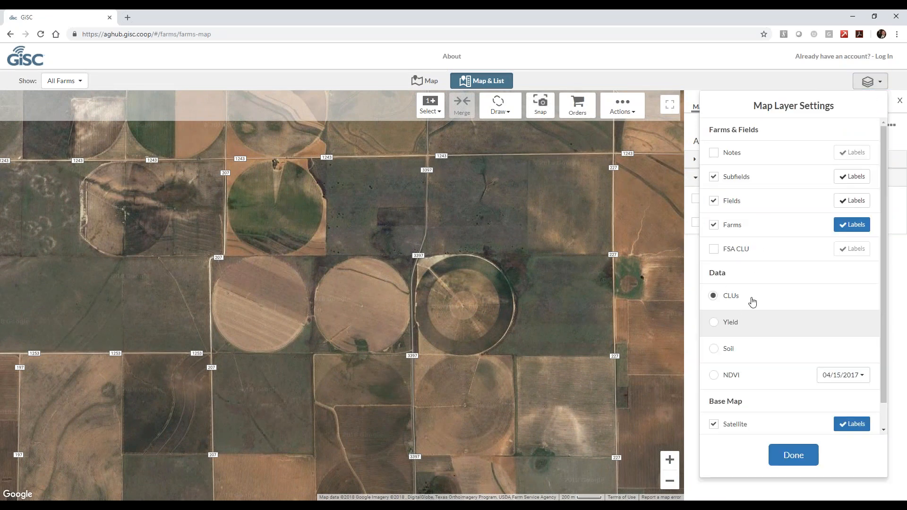
{"action": "left_click", "coordinate": [799, 457]}
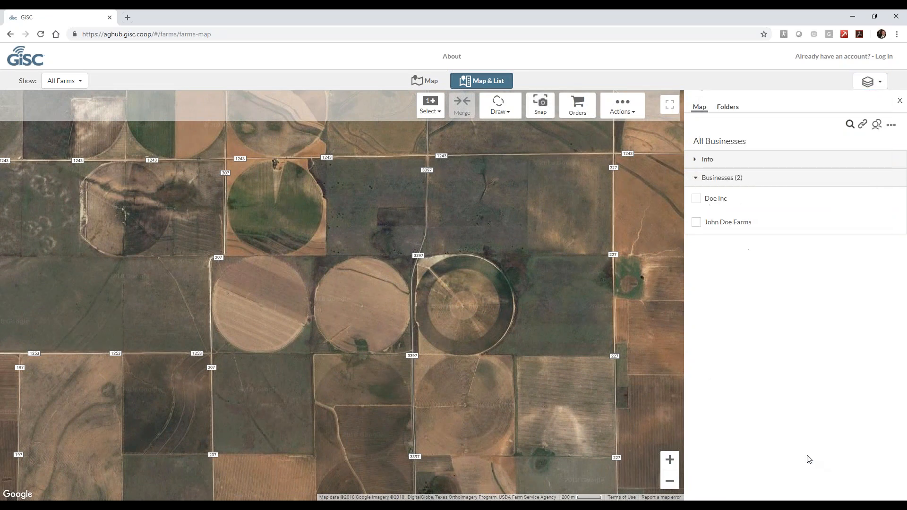
{"action": "left_click", "coordinate": [292, 334]}
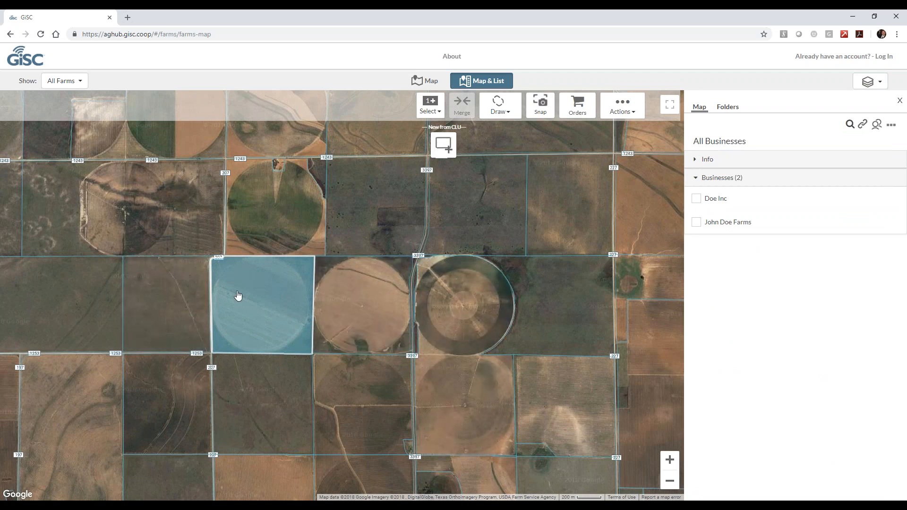
{"action": "left_click", "coordinate": [367, 315]}
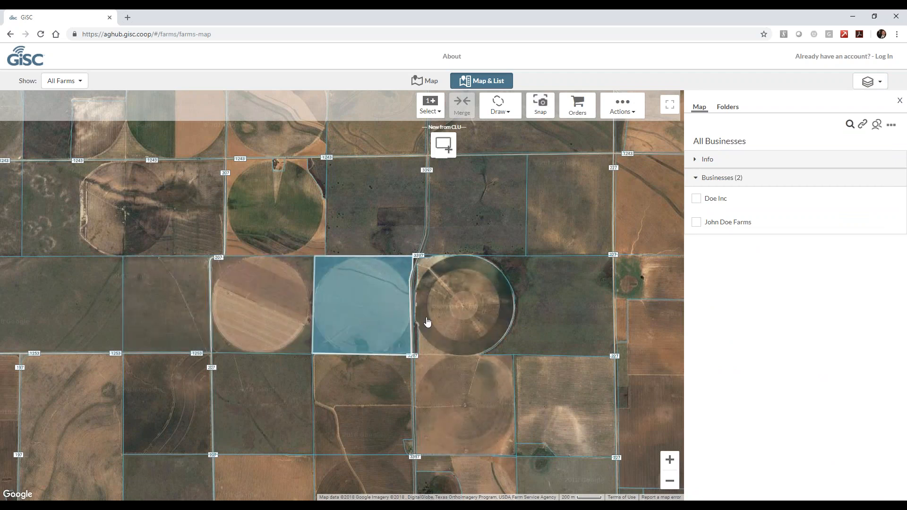
{"action": "left_click", "coordinate": [455, 317]}
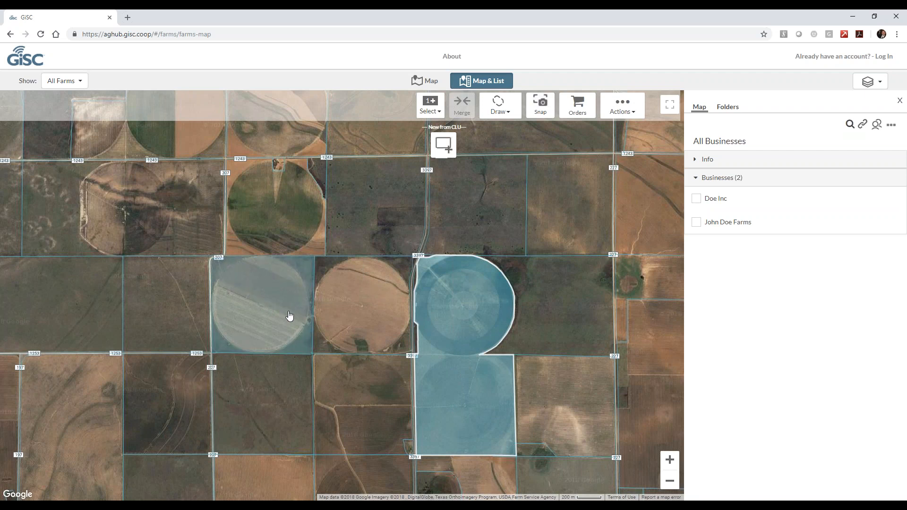
- Turn off the CLUs data layer in the map layer settings
{"action": "left_click_drag", "start_coordinate": [289, 316], "coordinate": [291, 316]}
{"action": "left_click", "coordinate": [874, 85]}
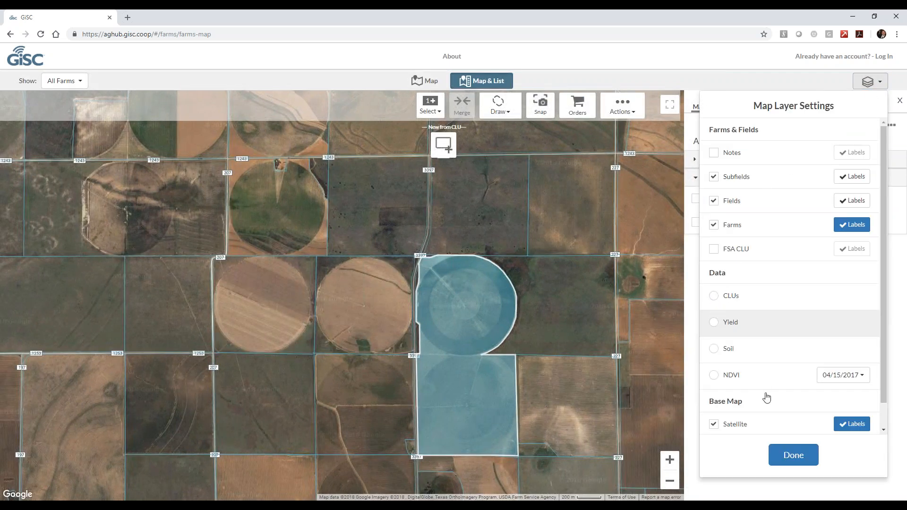
{"action": "left_click", "coordinate": [802, 455]}
- Draw a circular field boundary centred on the pivot just east of road 207, reaching out to the pivot's edge
{"action": "left_click_drag", "start_coordinate": [348, 311], "coordinate": [427, 312]}
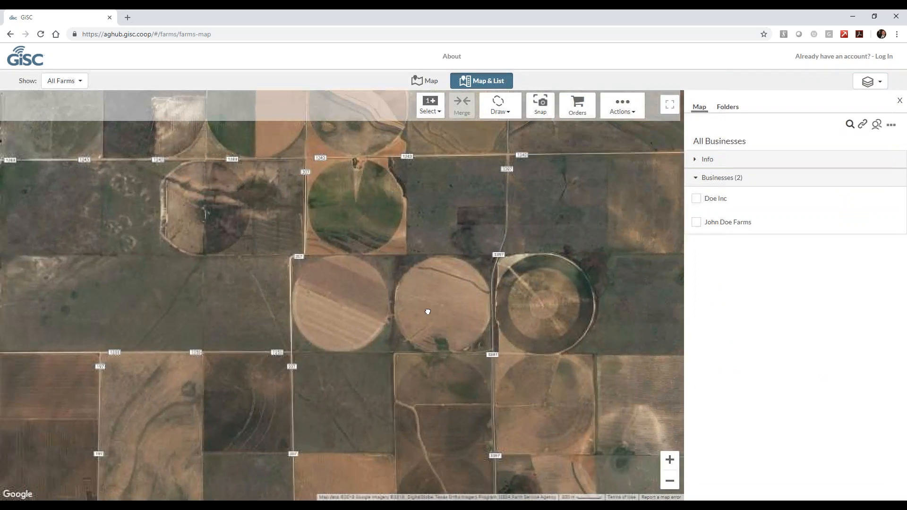
{"action": "scroll", "coordinate": [358, 312], "scroll_direction": "up", "scroll_amount": 1}
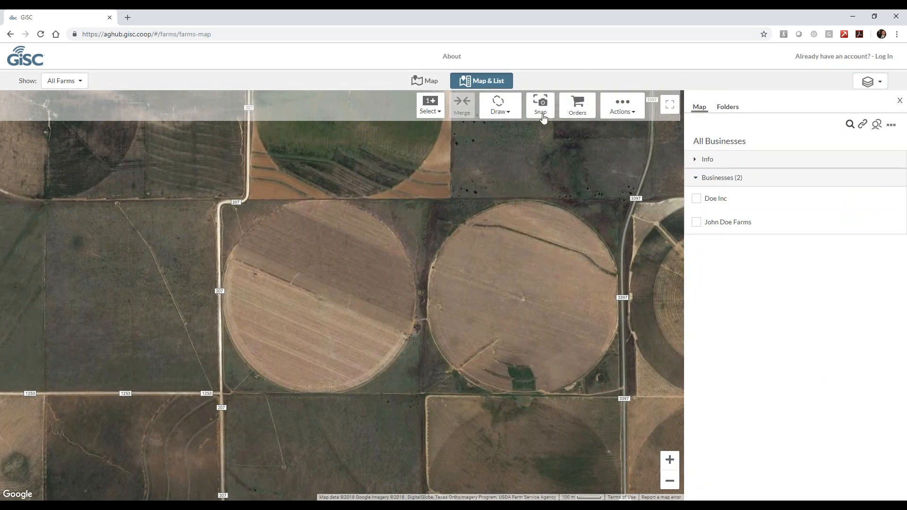
{"action": "left_click", "coordinate": [509, 114]}
{"action": "mouse_move", "coordinate": [523, 184]}
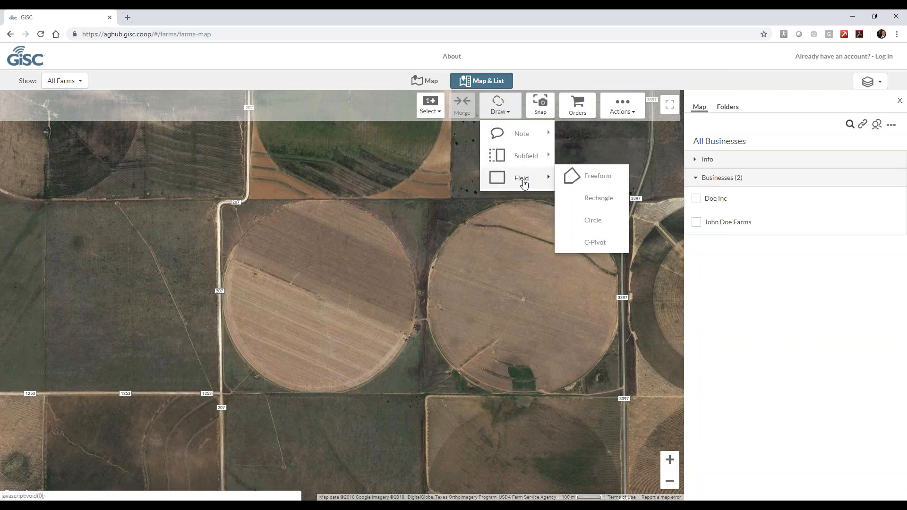
{"action": "left_click", "coordinate": [595, 223]}
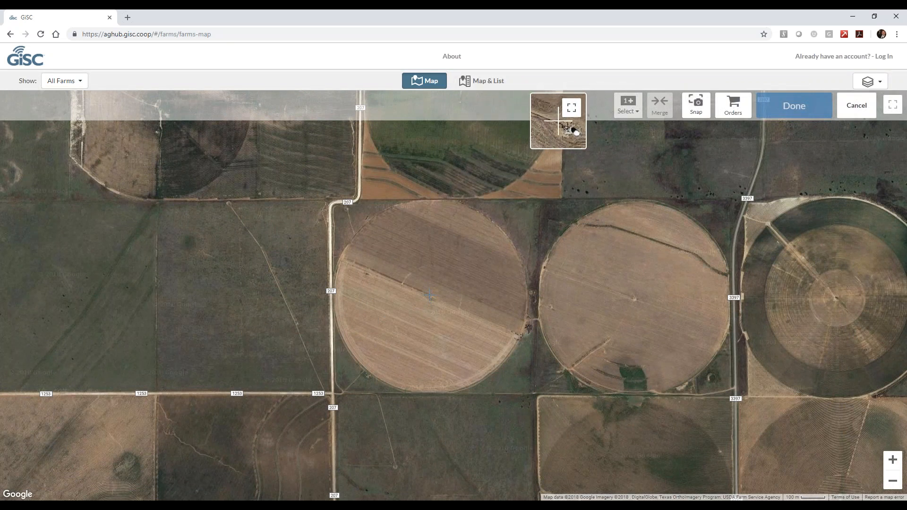
{"action": "left_click_drag", "start_coordinate": [430, 296], "coordinate": [443, 391]}
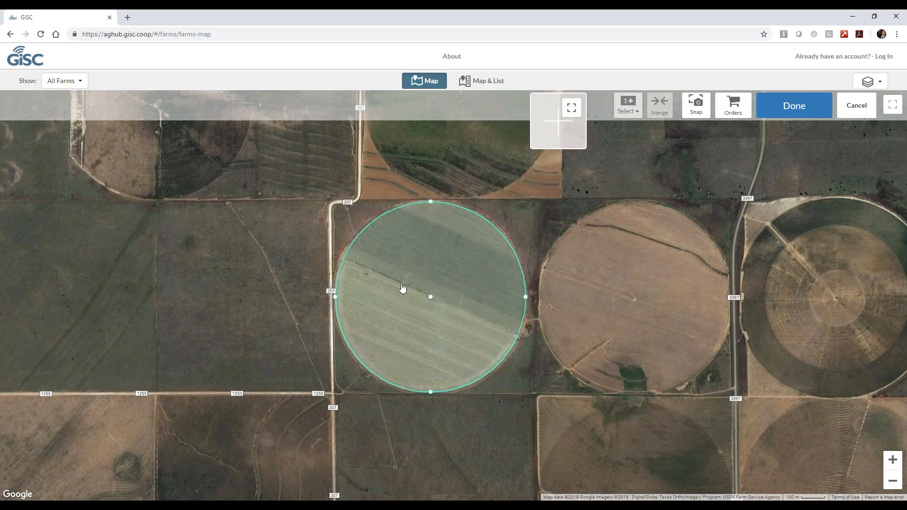
- Fine-tune the circle's radius so its edge follows the pivot's outer border, covering about 128 acres
{"action": "scroll", "coordinate": [407, 287], "scroll_direction": "up", "scroll_amount": 1}
{"action": "scroll", "coordinate": [338, 294], "scroll_direction": "up", "scroll_amount": 1}
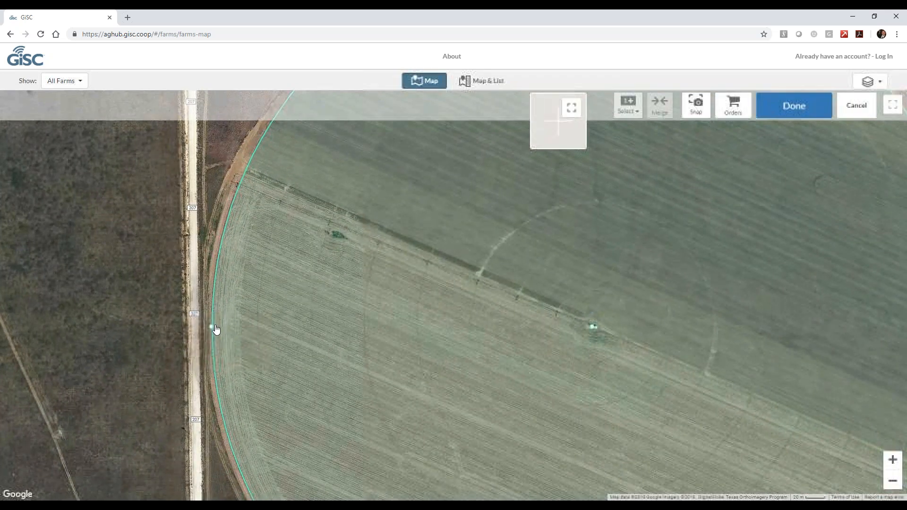
{"action": "left_click_drag", "start_coordinate": [326, 279], "coordinate": [293, 416]}
{"action": "left_click_drag", "start_coordinate": [436, 341], "coordinate": [405, 435]}
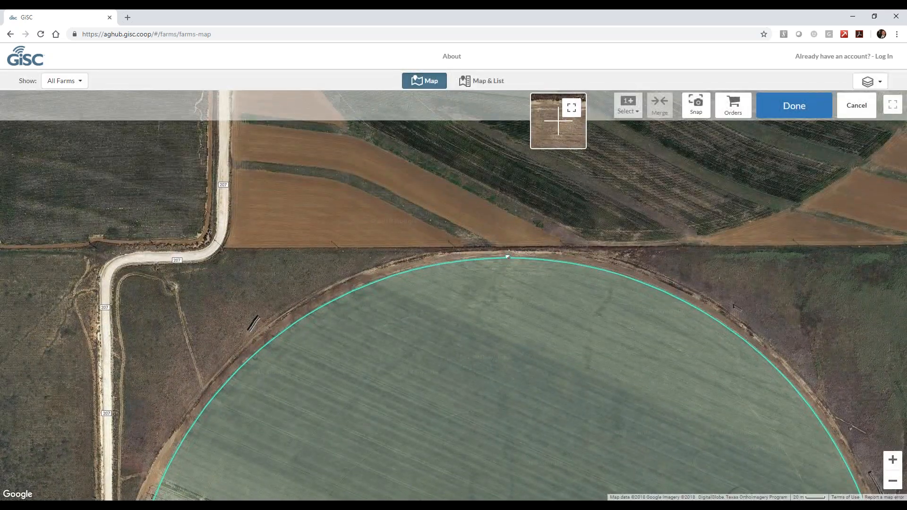
{"action": "left_click_drag", "start_coordinate": [510, 250], "coordinate": [511, 251]}
{"action": "left_click_drag", "start_coordinate": [516, 286], "coordinate": [456, 255]}
{"action": "scroll", "coordinate": [455, 278], "scroll_direction": "down", "scroll_amount": 2}
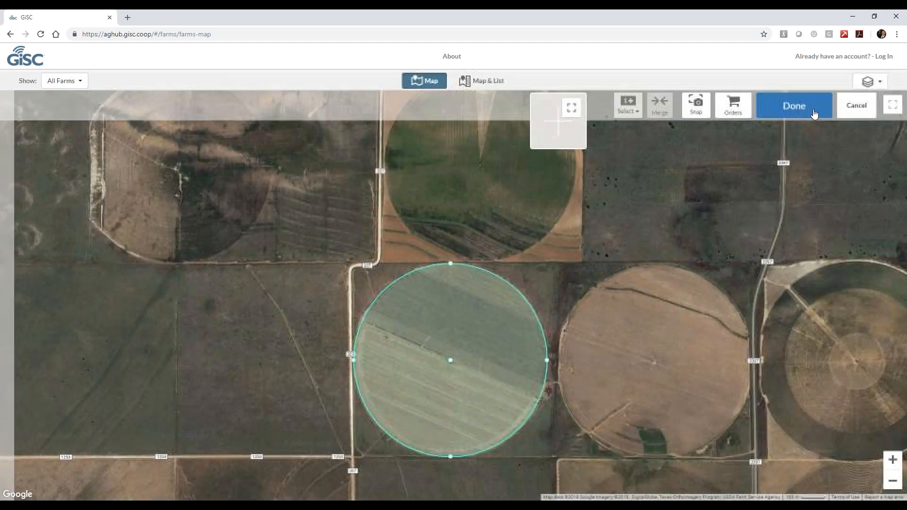
- Accept the circle, name the new field West Pivot, and start a new farm named FSN 10000 for it
{"action": "left_click", "coordinate": [814, 114]}
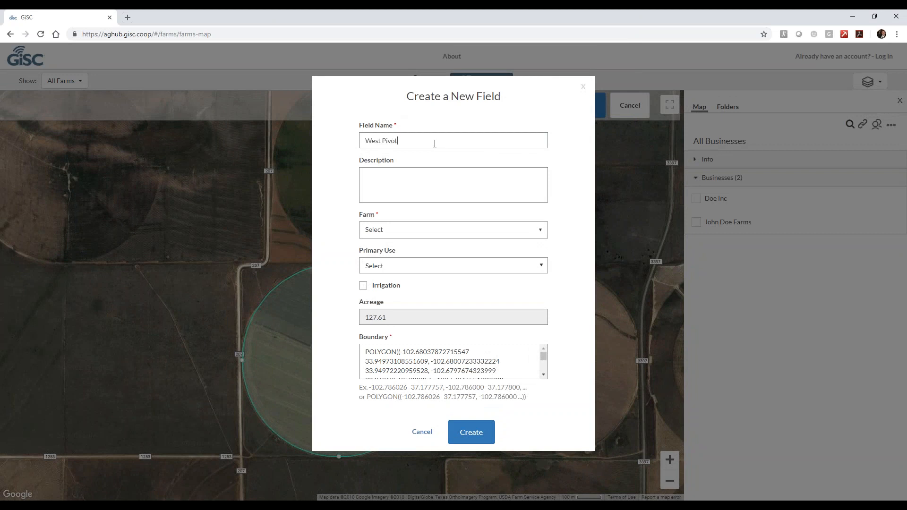
{"action": "left_click", "coordinate": [445, 236]}
{"action": "left_click", "coordinate": [433, 281]}
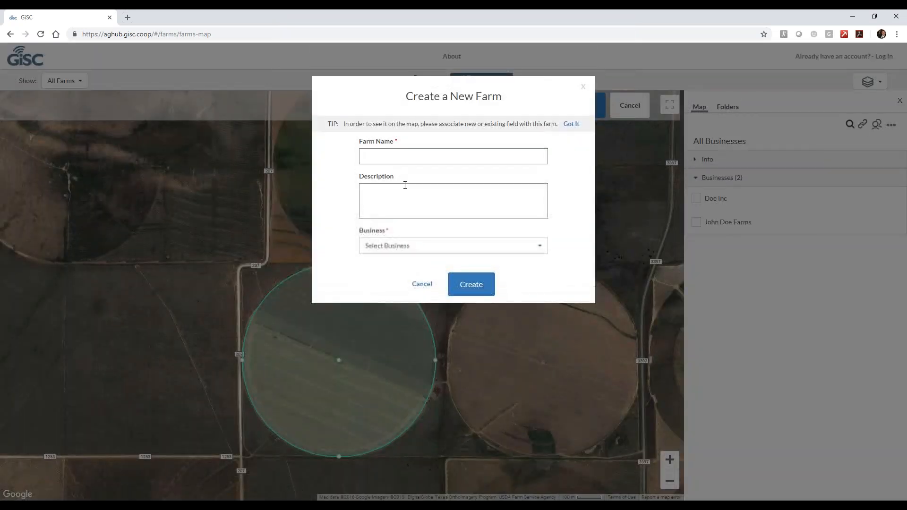
{"action": "left_click", "coordinate": [410, 156]}
{"action": "type", "text": "F"}
- Create a new business named "Doe and Sons, Inc." from the new farm's business selection
{"action": "left_click", "coordinate": [461, 249]}
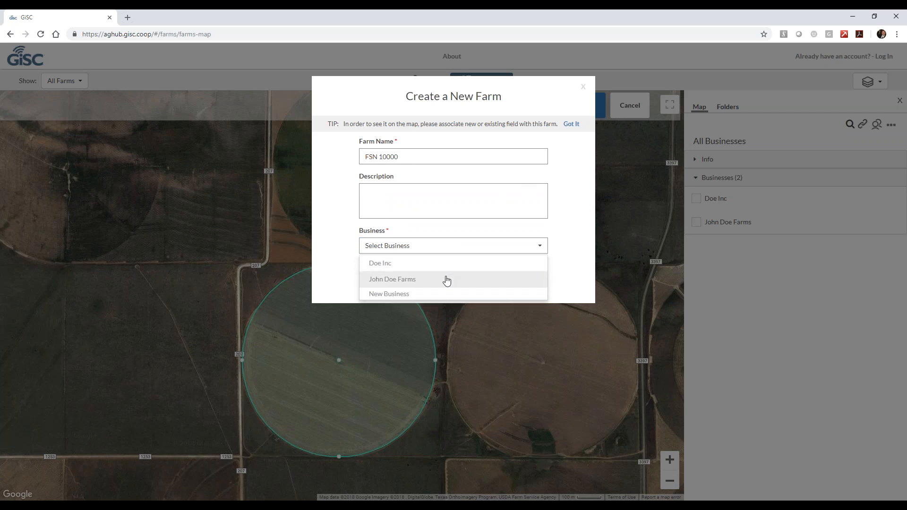
{"action": "left_click", "coordinate": [435, 297]}
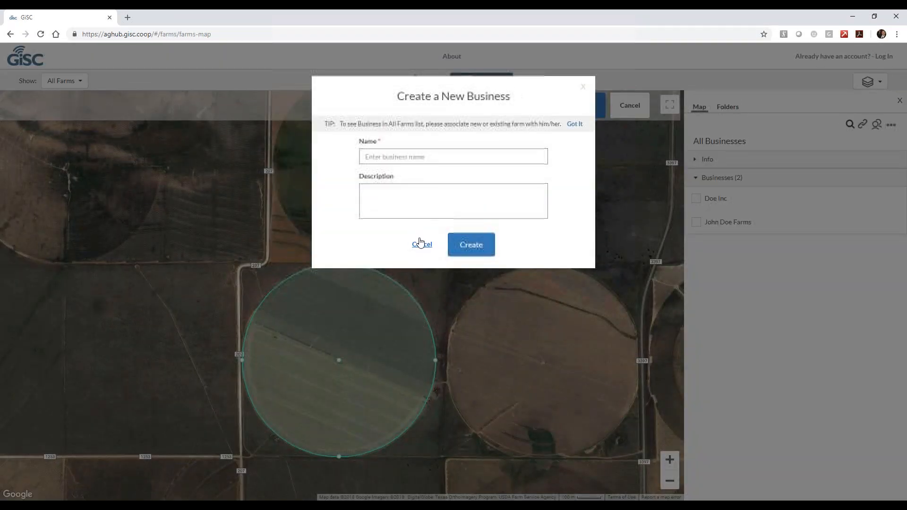
{"action": "left_click", "coordinate": [418, 159]}
{"action": "type", "text": "D"}
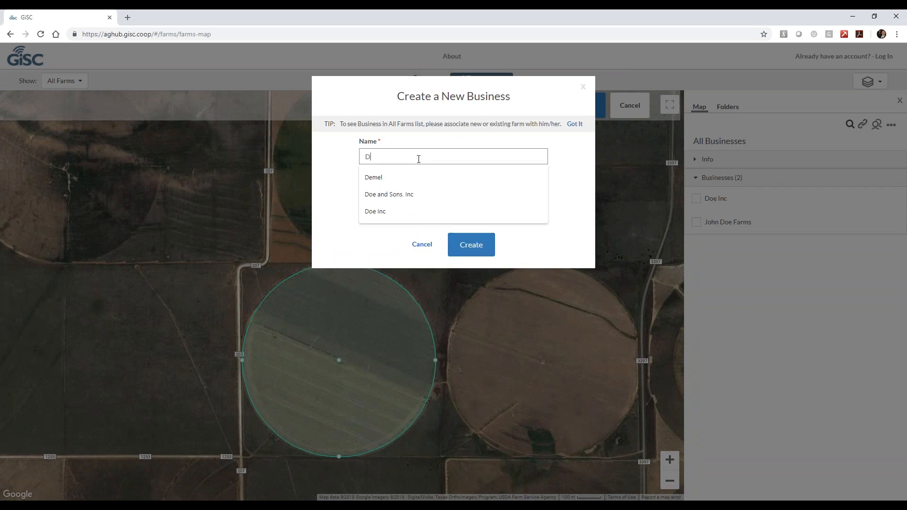
{"action": "type", "text": "oe and"}
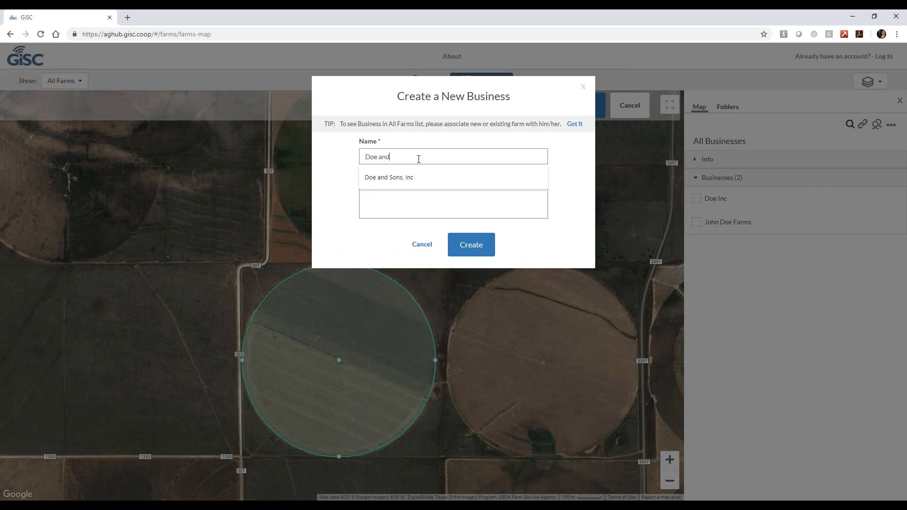
{"action": "type", "text": " Sons, Inc."}
{"action": "left_click", "coordinate": [479, 234]}
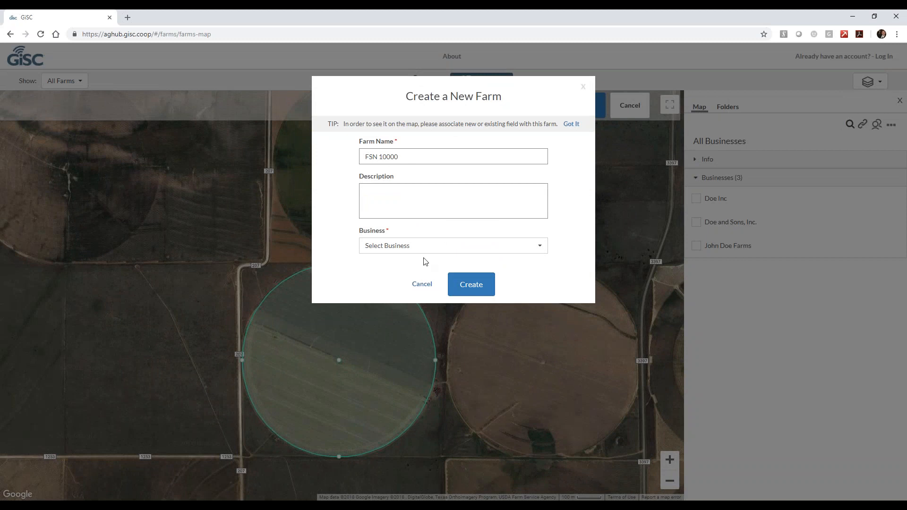
- Assign Doe and Sons, Inc. as the business of farm FSN 10000 and create the farm
{"action": "left_click", "coordinate": [421, 249]}
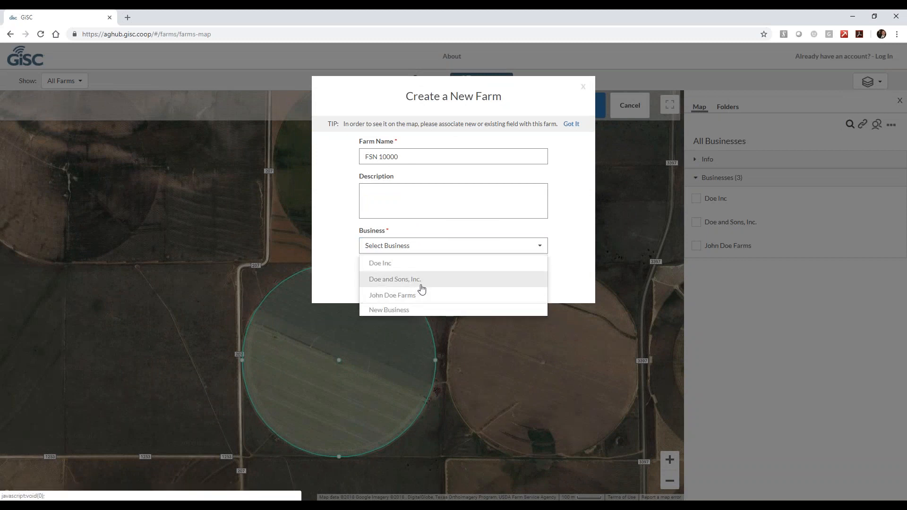
{"action": "left_click", "coordinate": [421, 284]}
{"action": "left_click", "coordinate": [473, 286]}
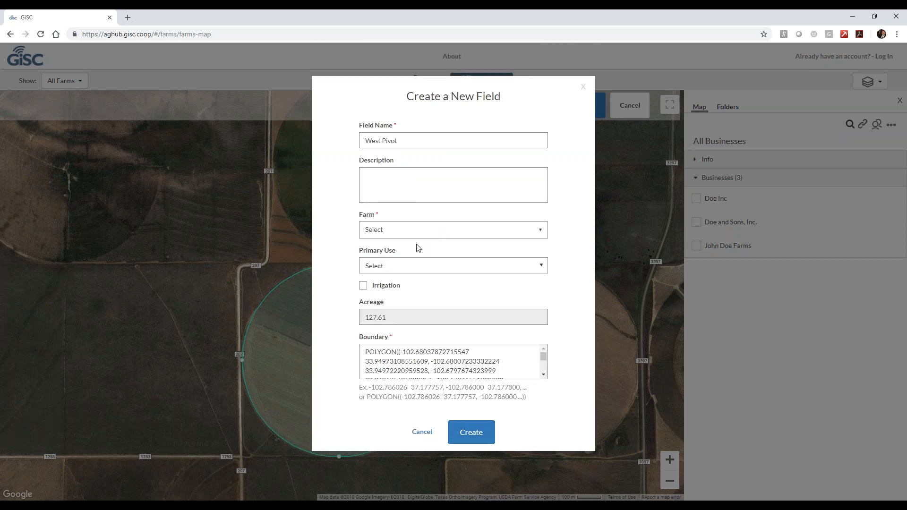
- Create the West Pivot field under farm FSN 10000 with irrigation enabled, and review its info
{"action": "left_click", "coordinate": [405, 235]}
{"action": "left_click", "coordinate": [401, 247]}
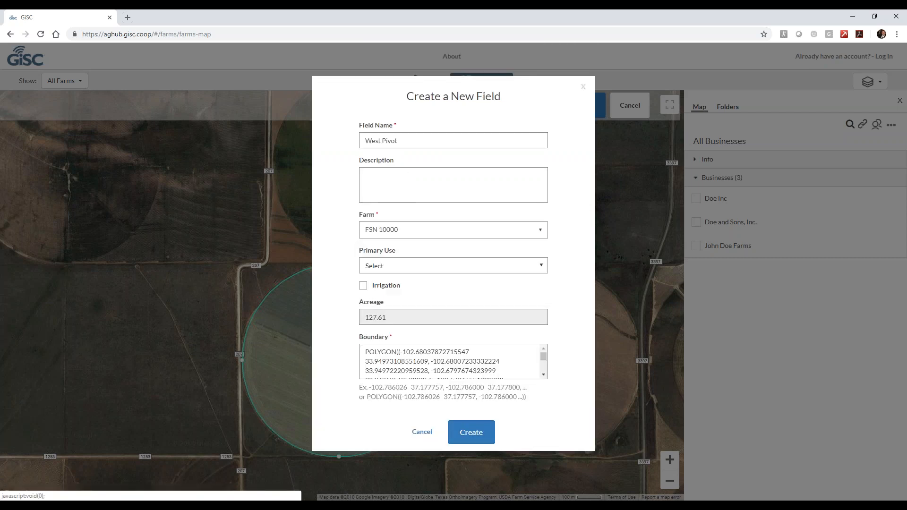
{"action": "left_click", "coordinate": [364, 286]}
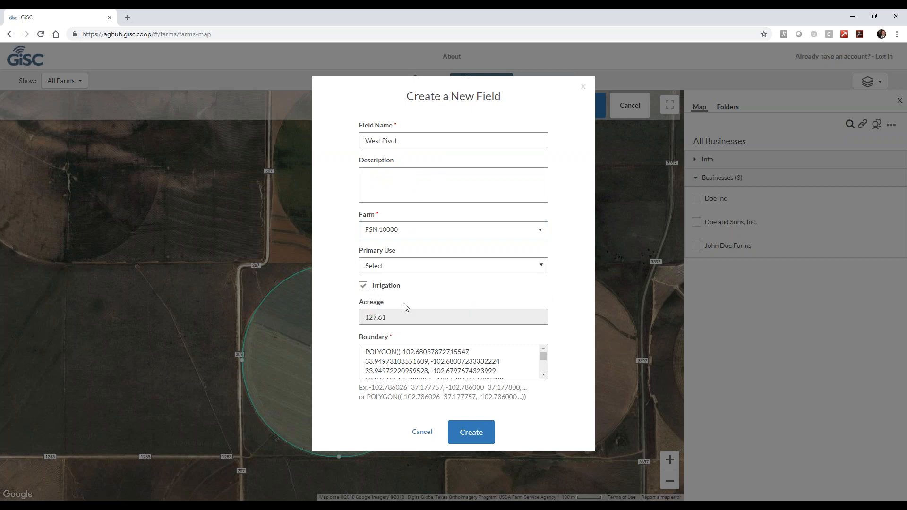
{"action": "left_click", "coordinate": [480, 435]}
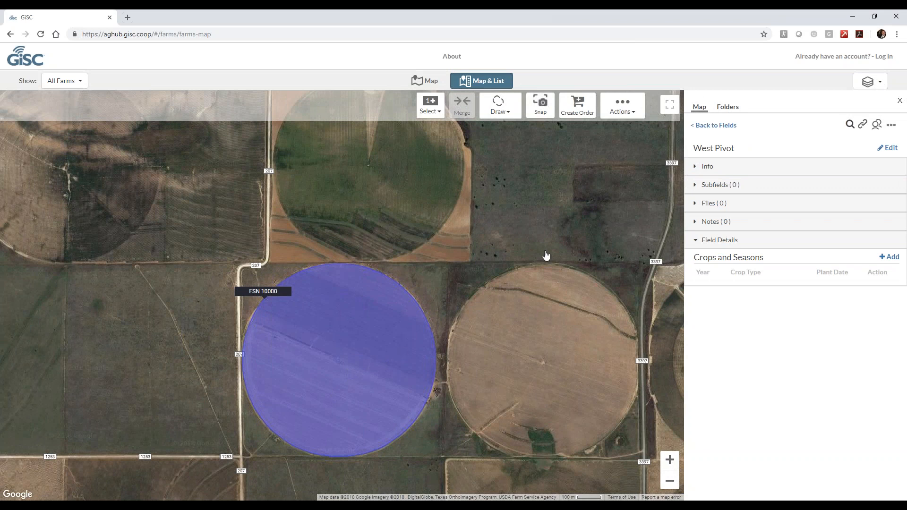
{"action": "left_click", "coordinate": [708, 170]}
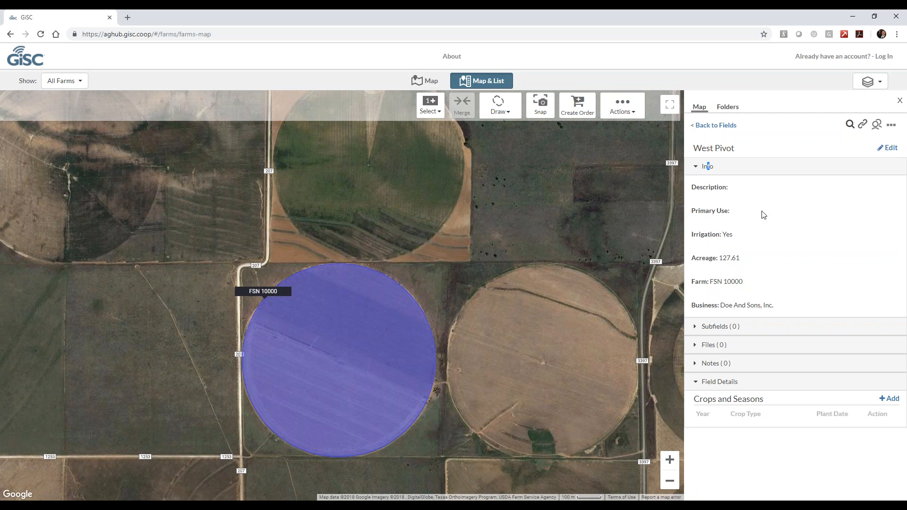
{"action": "left_click", "coordinate": [390, 382]}
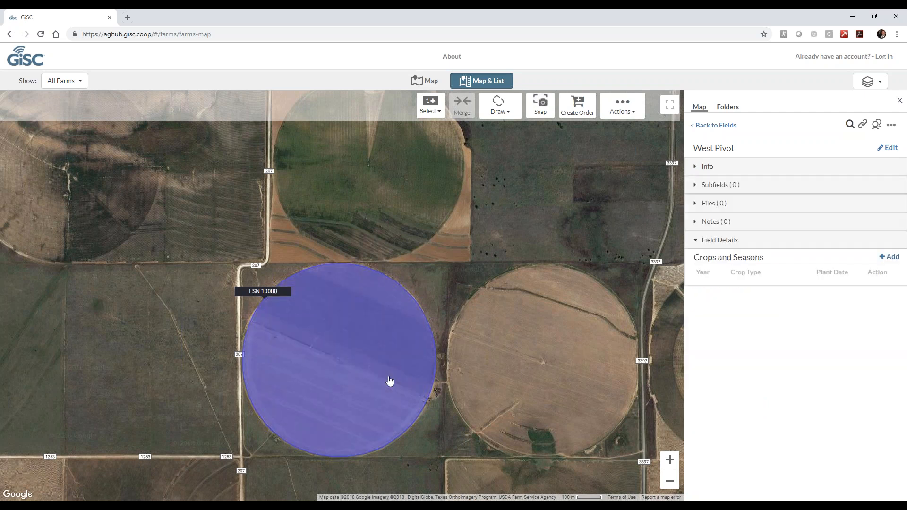
- Add a crops and seasons entry to West Pivot with year 2018 and crop type Sorghum
{"action": "left_click", "coordinate": [882, 257]}
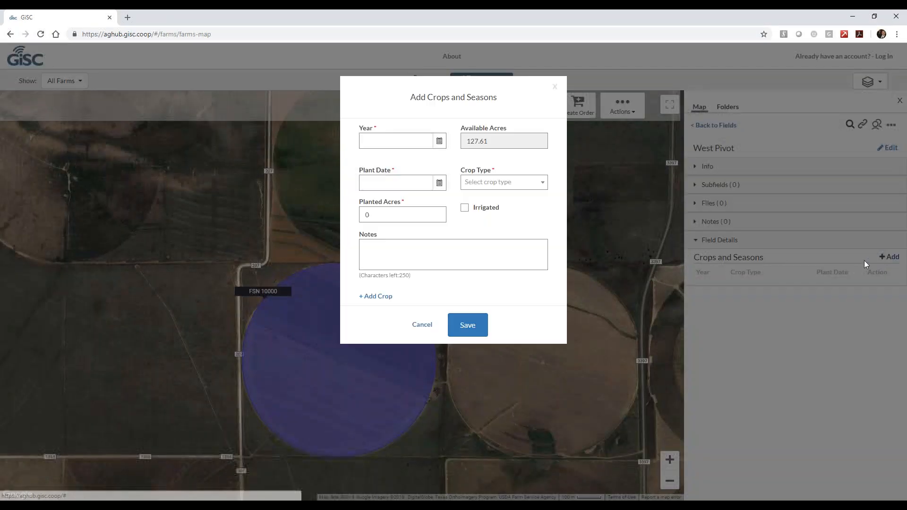
{"action": "left_click", "coordinate": [440, 142]}
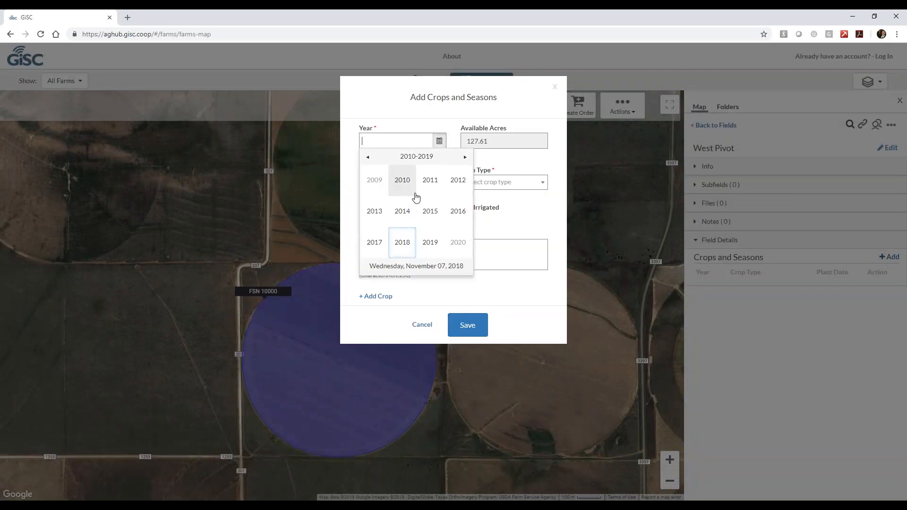
{"action": "left_click", "coordinate": [403, 239]}
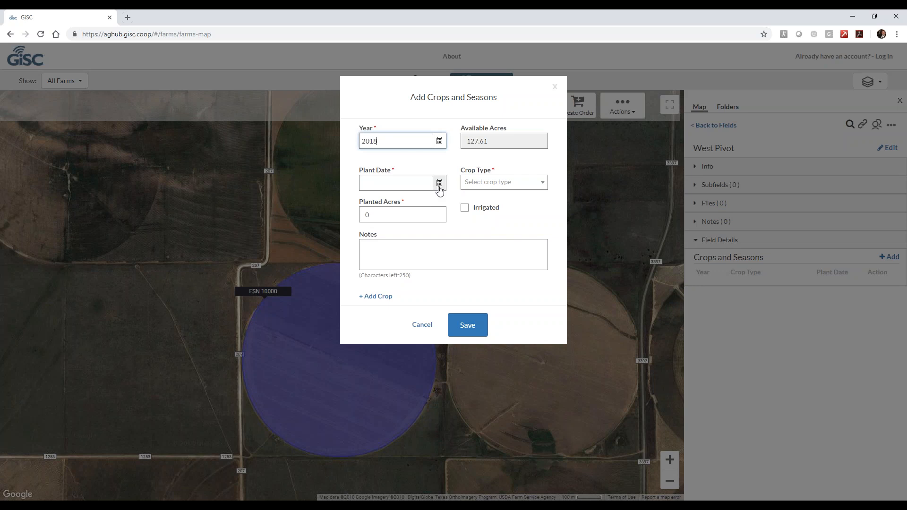
{"action": "left_click", "coordinate": [500, 182]}
{"action": "left_click", "coordinate": [501, 220]}
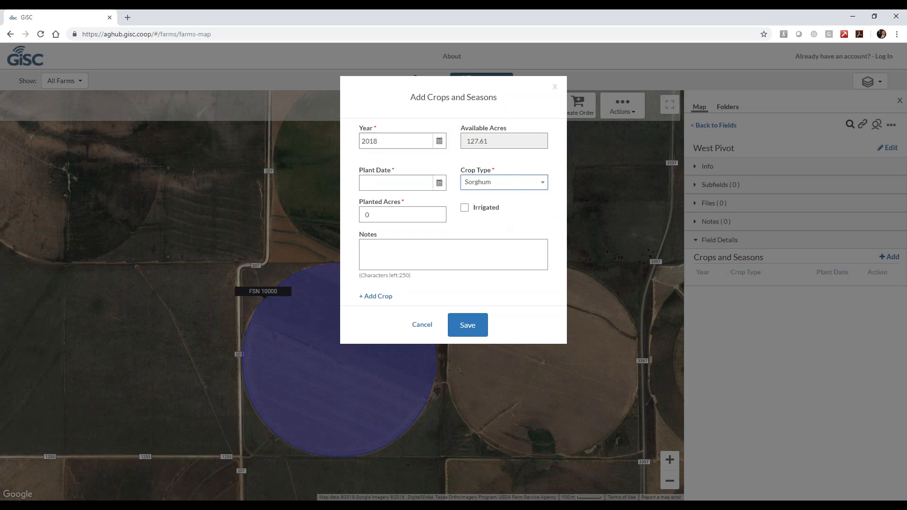
- Set the sorghum crop's plant date to 5/20/2018 and its planted acres to 63
{"action": "left_click", "coordinate": [439, 184]}
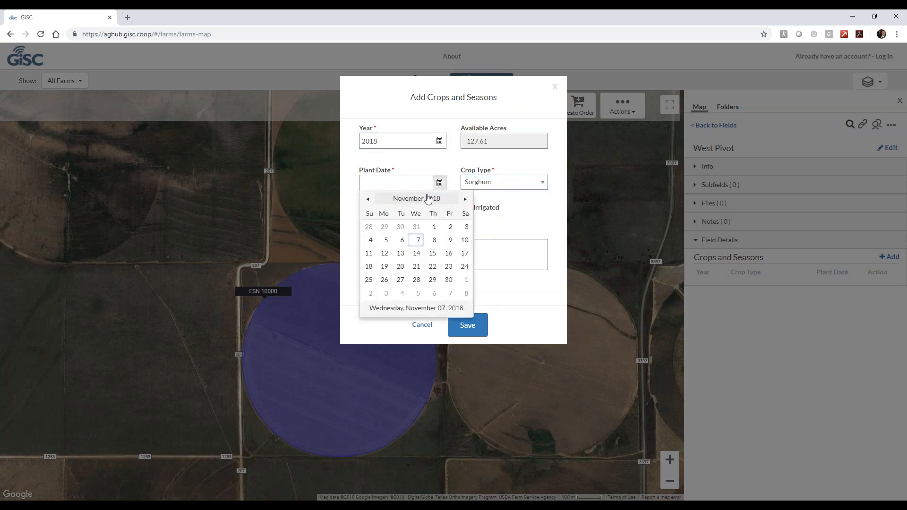
{"action": "left_click", "coordinate": [369, 200]}
{"action": "left_click", "coordinate": [369, 200]}
{"action": "left_click", "coordinate": [369, 201]}
{"action": "left_click", "coordinate": [368, 200]}
{"action": "left_click", "coordinate": [369, 201]}
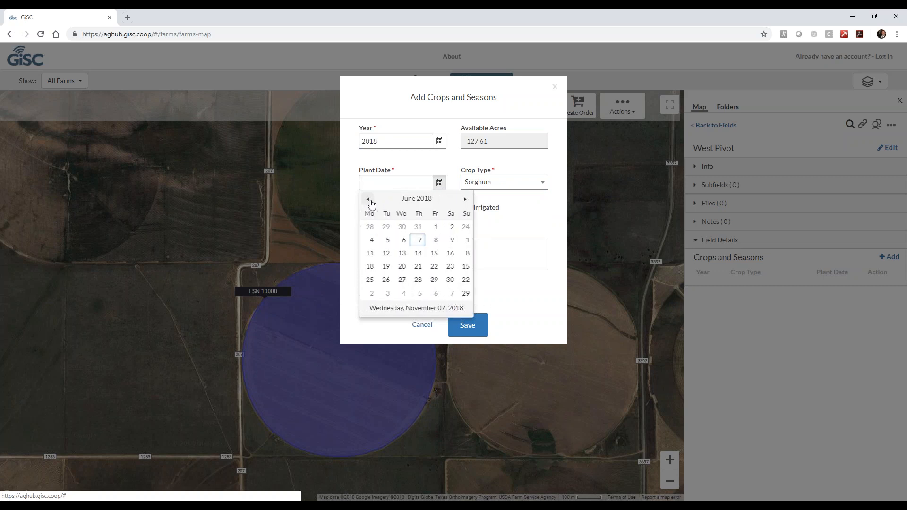
{"action": "left_click", "coordinate": [369, 201]}
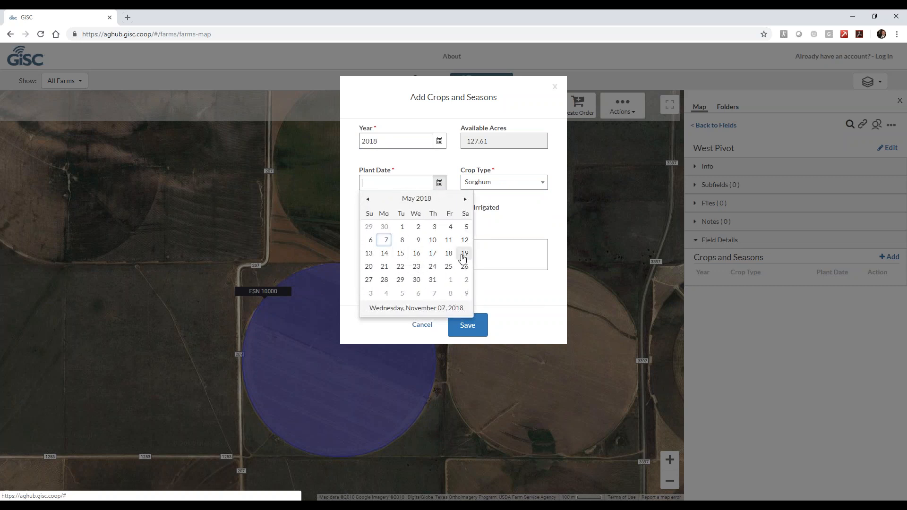
{"action": "left_click", "coordinate": [369, 267]}
{"action": "key", "text": "Tab"}
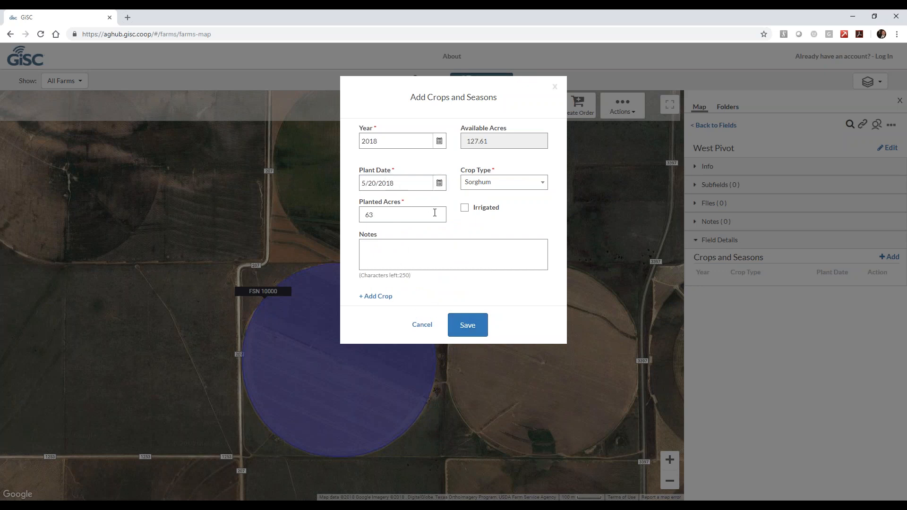
- Add a second crop to the 2018 season entry with plant date 5/15/2018
{"action": "left_click", "coordinate": [378, 296]}
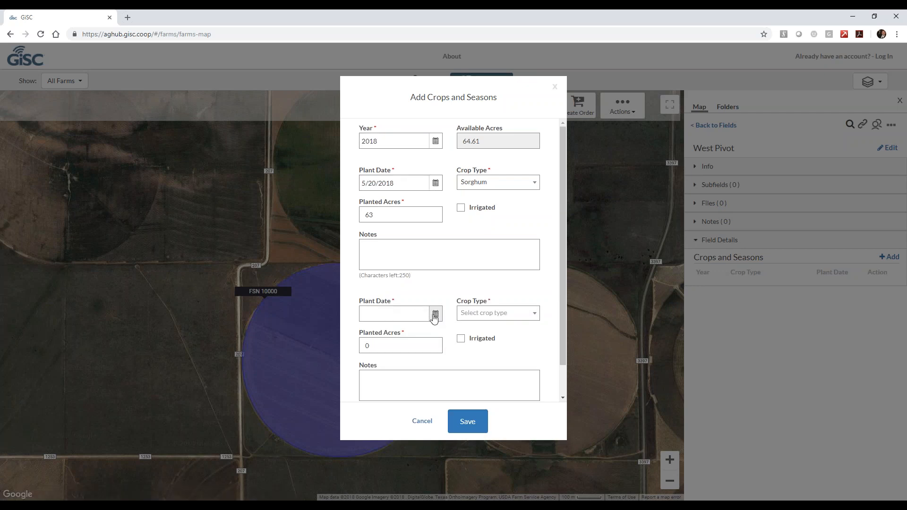
{"action": "left_click", "coordinate": [435, 313]}
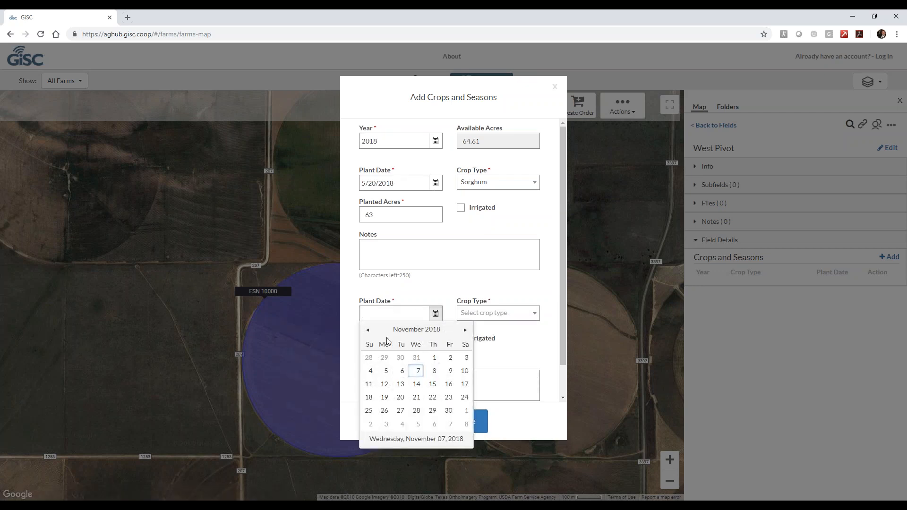
{"action": "left_click", "coordinate": [368, 330]}
{"action": "left_click", "coordinate": [368, 330]}
{"action": "left_click", "coordinate": [368, 331]}
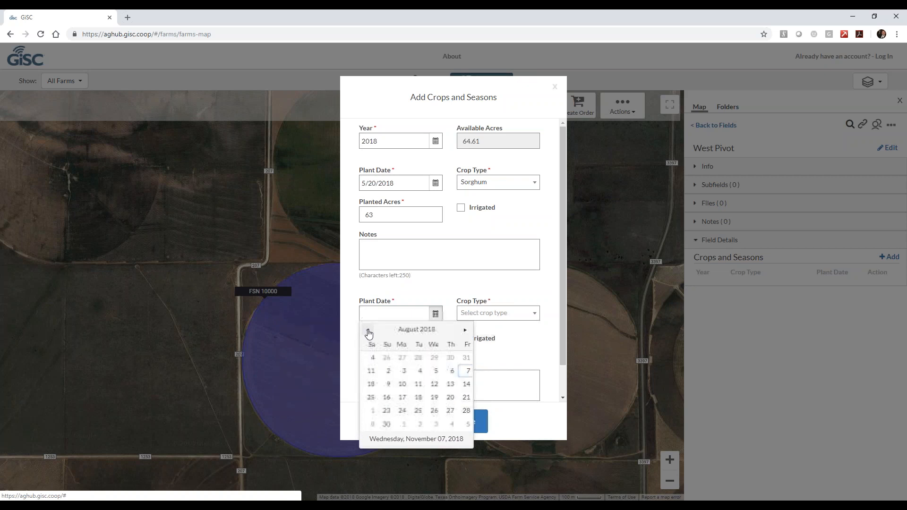
{"action": "left_click", "coordinate": [368, 331]}
{"action": "left_click", "coordinate": [368, 331]}
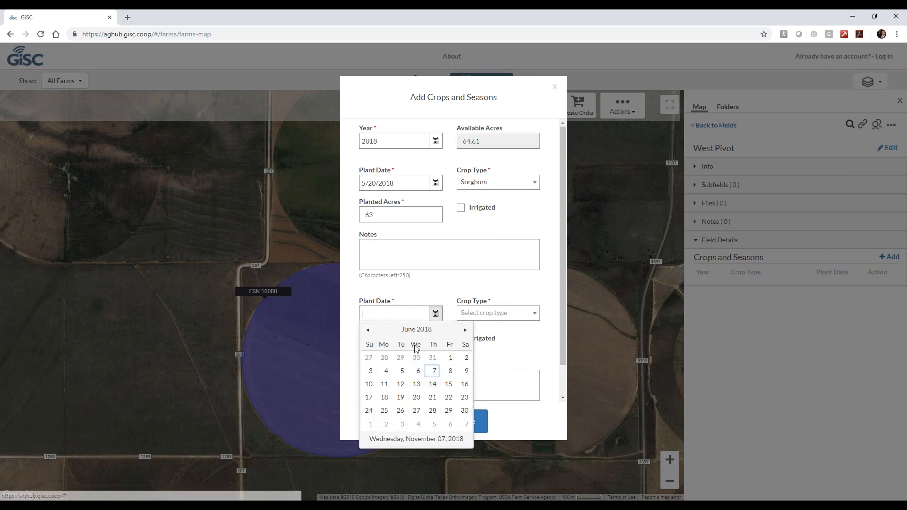
{"action": "left_click", "coordinate": [368, 333]}
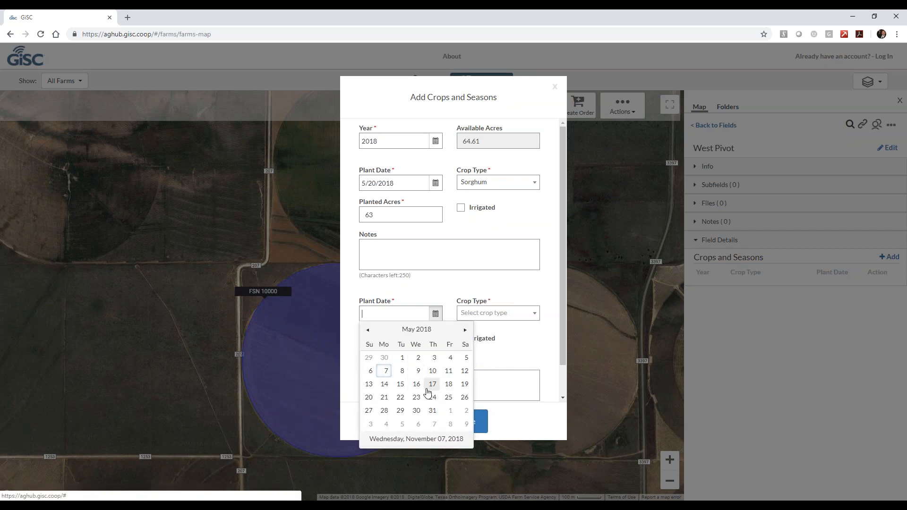
{"action": "left_click", "coordinate": [400, 384]}
- Set the second crop to Cotton with 63 planted acres, mark both crops as irrigated, and save the season entry
{"action": "left_click", "coordinate": [478, 316]}
{"action": "left_click", "coordinate": [474, 331]}
{"action": "left_click", "coordinate": [407, 344]}
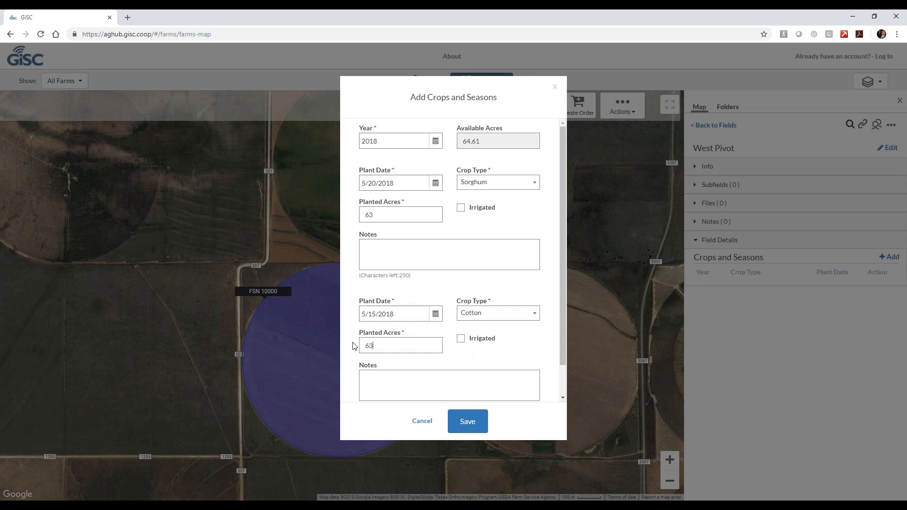
{"action": "left_click", "coordinate": [461, 339]}
{"action": "left_click", "coordinate": [467, 421]}
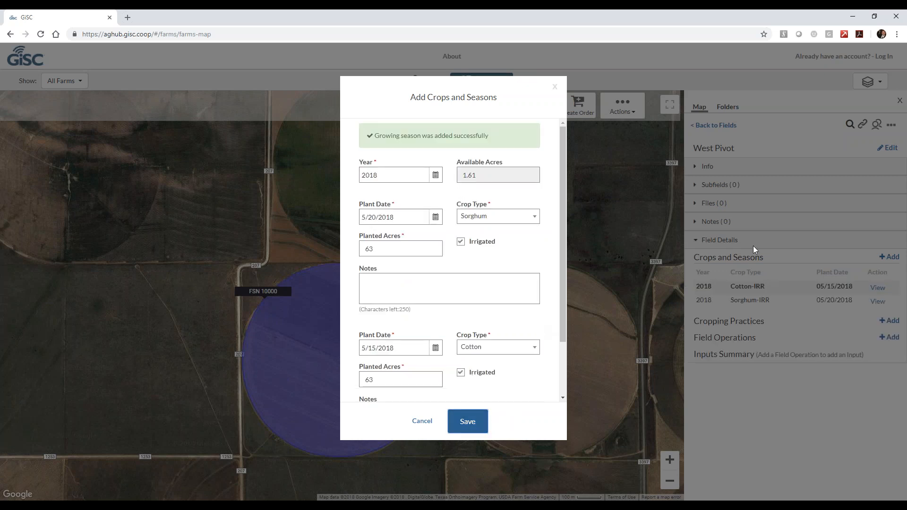
{"action": "left_click", "coordinate": [607, 179]}
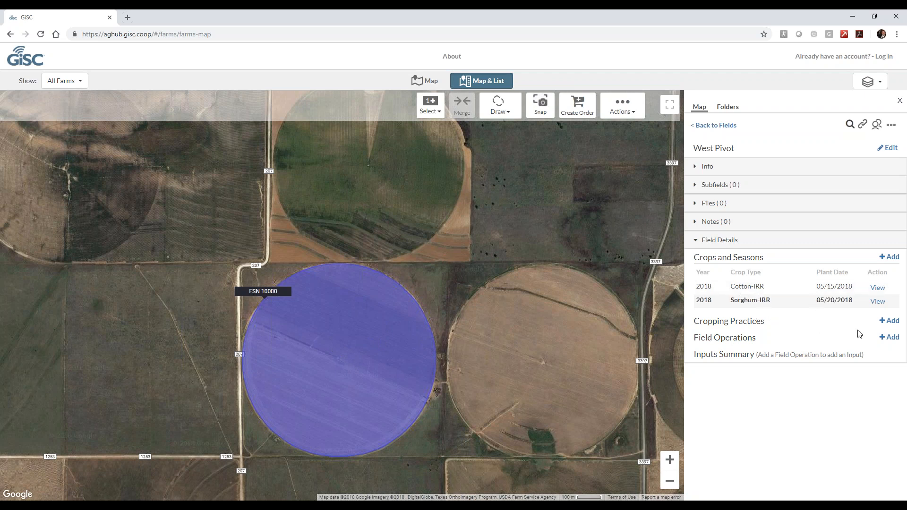
- Start an Irrigation cropping practice for West Pivot that applies to both the 2018 Cotton-IRR and Sorghum-IRR seasons
{"action": "left_click", "coordinate": [889, 321]}
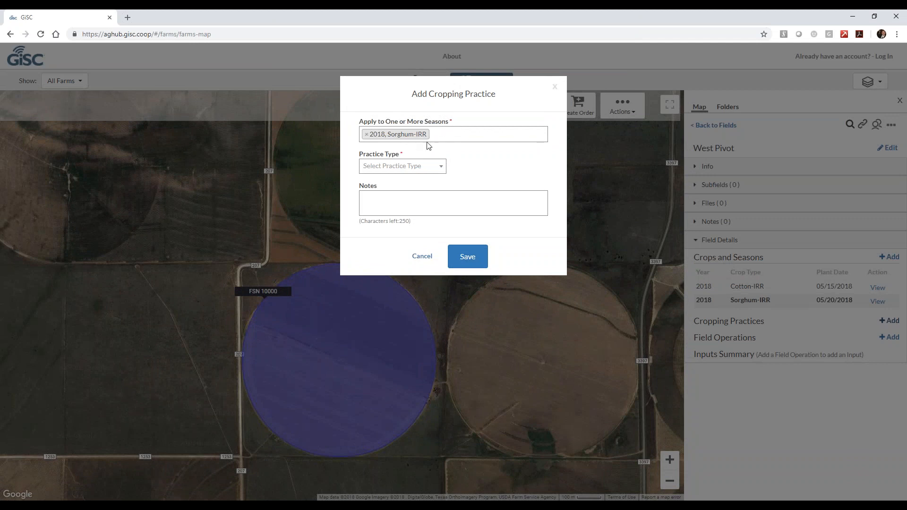
{"action": "left_click", "coordinate": [444, 135]}
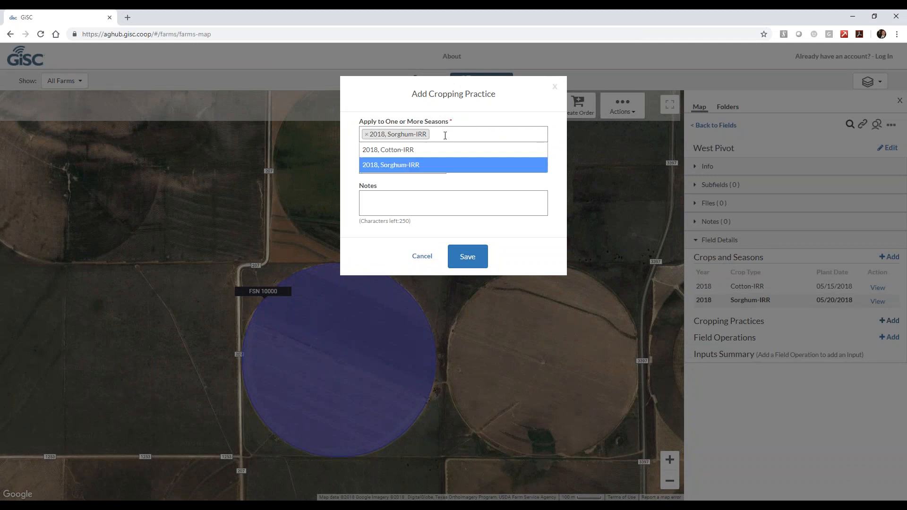
{"action": "left_click", "coordinate": [427, 150]}
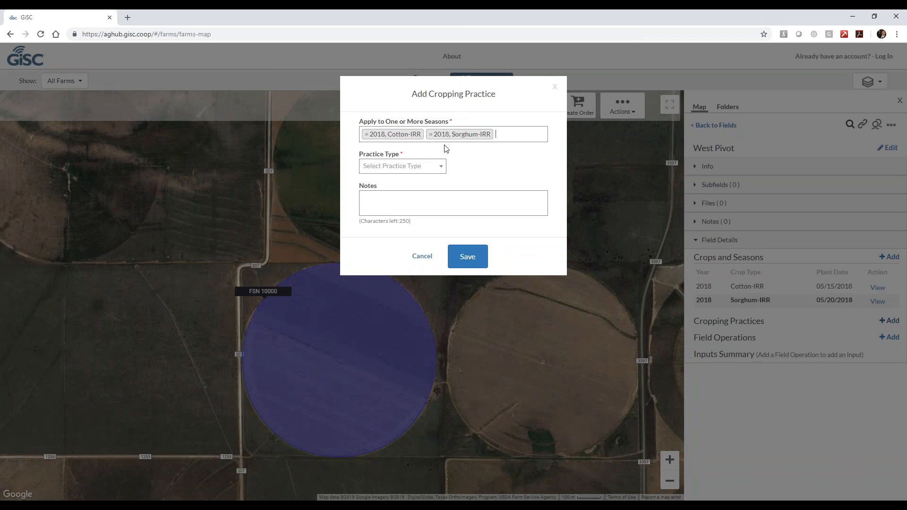
{"action": "left_click", "coordinate": [415, 167]}
{"action": "left_click", "coordinate": [412, 227]}
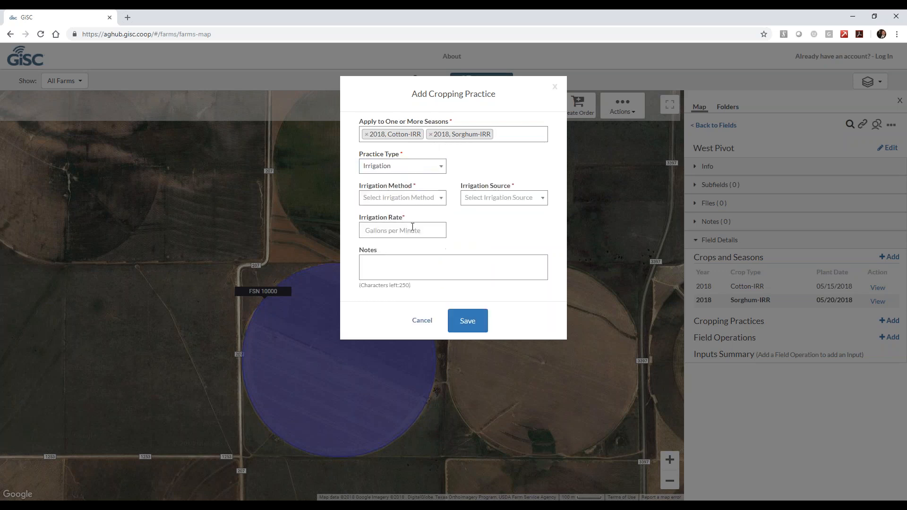
- Set the irrigation method to Center Pivot, the source to Well and the rate to 350 gallons per minute, and save the practice
{"action": "left_click", "coordinate": [403, 171]}
{"action": "left_click", "coordinate": [404, 177]}
{"action": "left_click", "coordinate": [405, 197]}
{"action": "left_click", "coordinate": [405, 219]}
{"action": "left_click", "coordinate": [514, 198]}
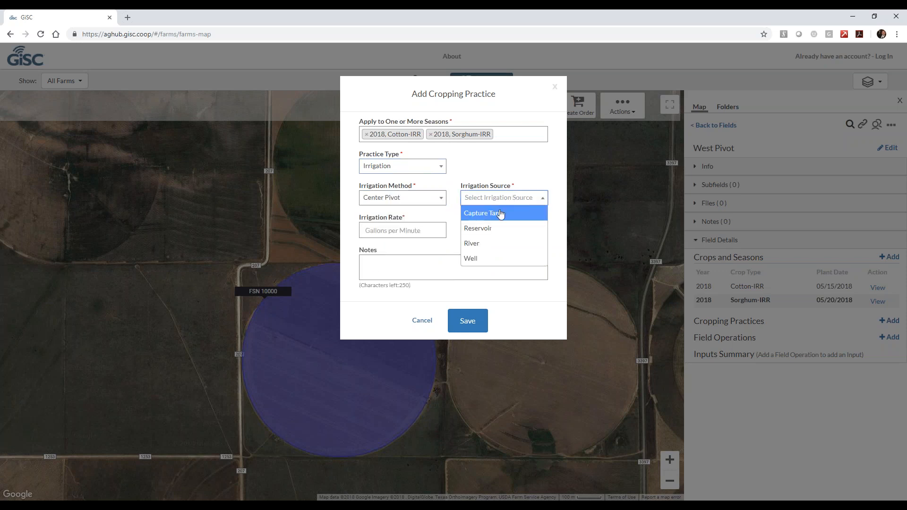
{"action": "left_click", "coordinate": [496, 260]}
{"action": "left_click", "coordinate": [415, 231]}
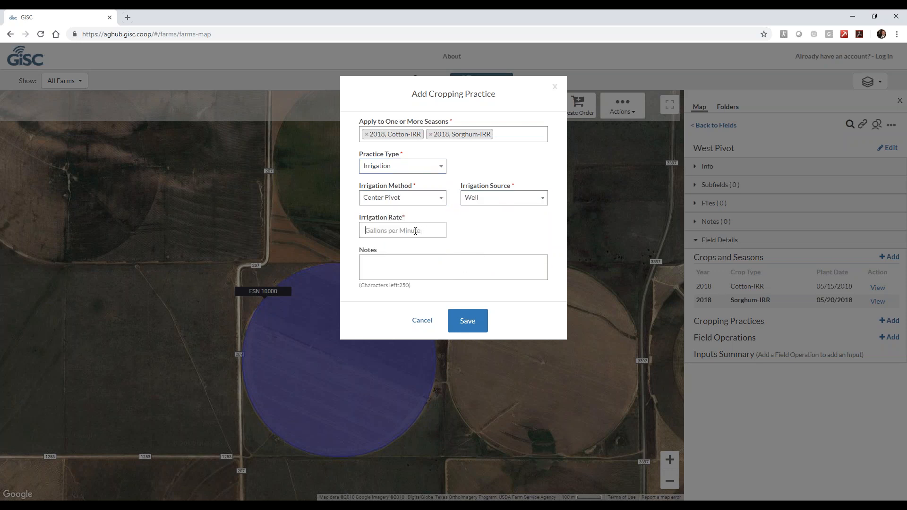
{"action": "type", "text": "350"}
{"action": "left_click", "coordinate": [467, 324]}
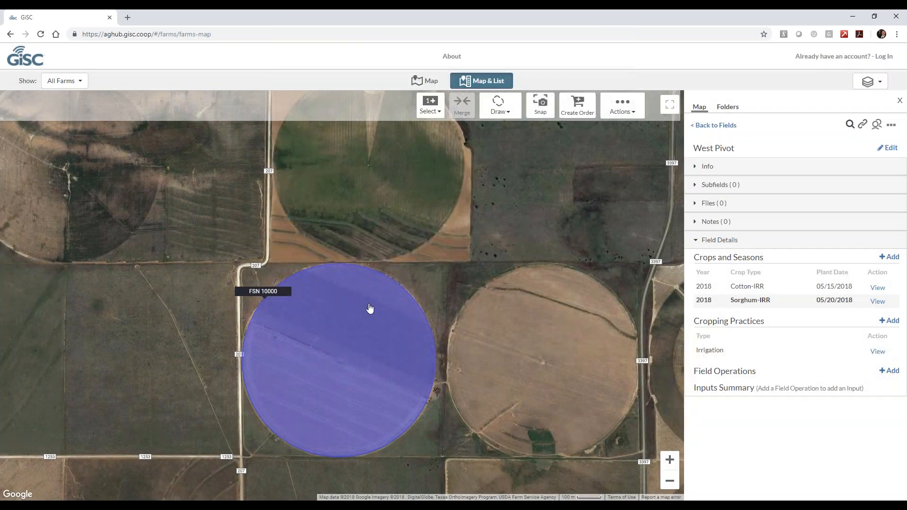
- Add a Tillage cropping practice with the Minimal Till method to the 2018 Cotton-IRR season and save it
{"action": "left_click", "coordinate": [375, 312]}
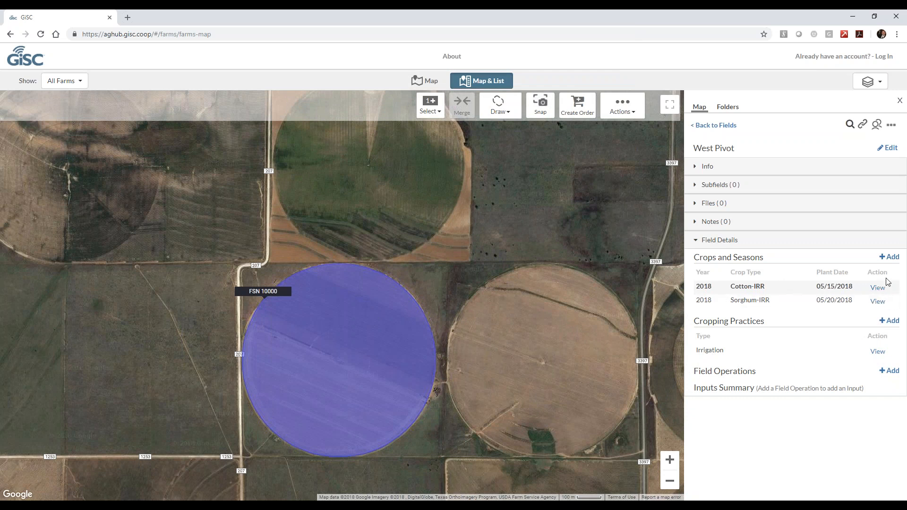
{"action": "left_click", "coordinate": [890, 321]}
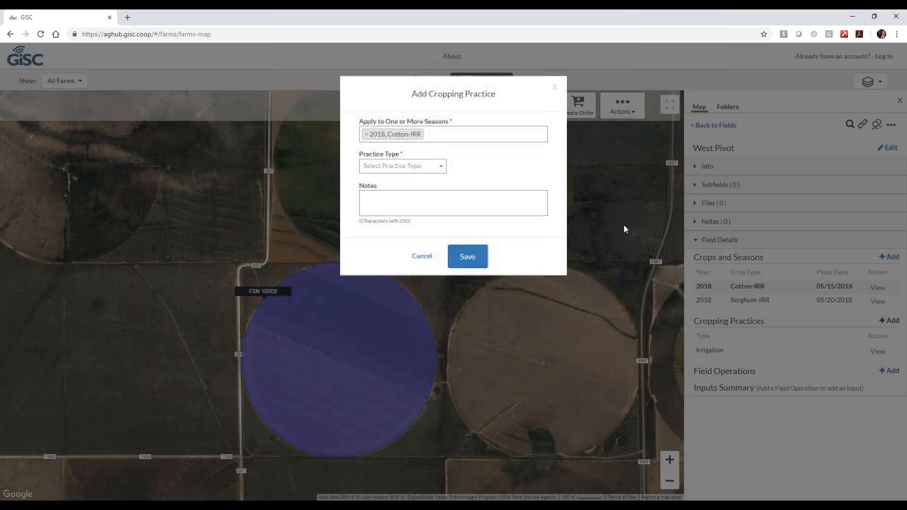
{"action": "left_click", "coordinate": [401, 167]}
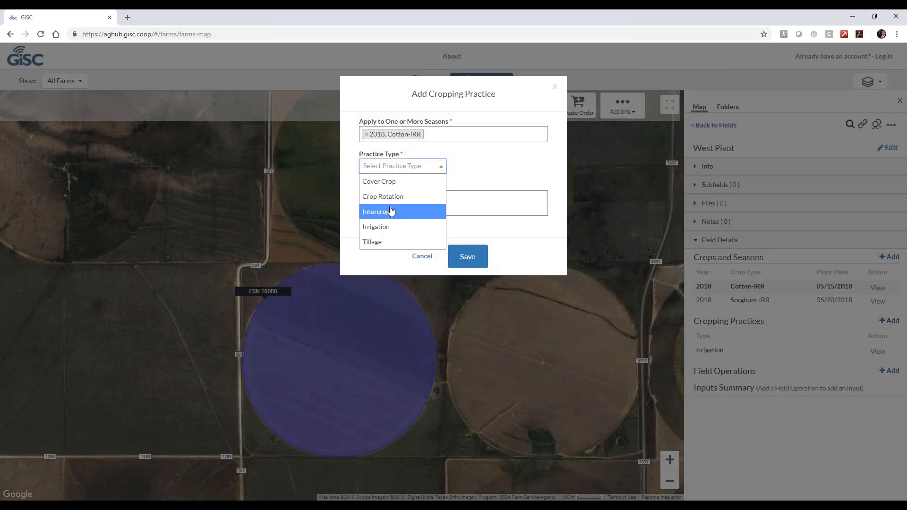
{"action": "left_click", "coordinate": [409, 243]}
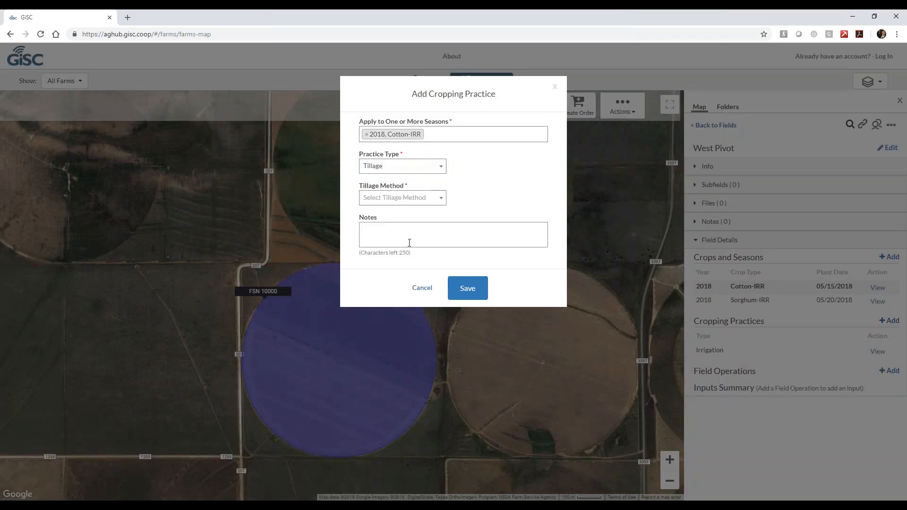
{"action": "left_click", "coordinate": [405, 198]}
{"action": "left_click", "coordinate": [405, 229]}
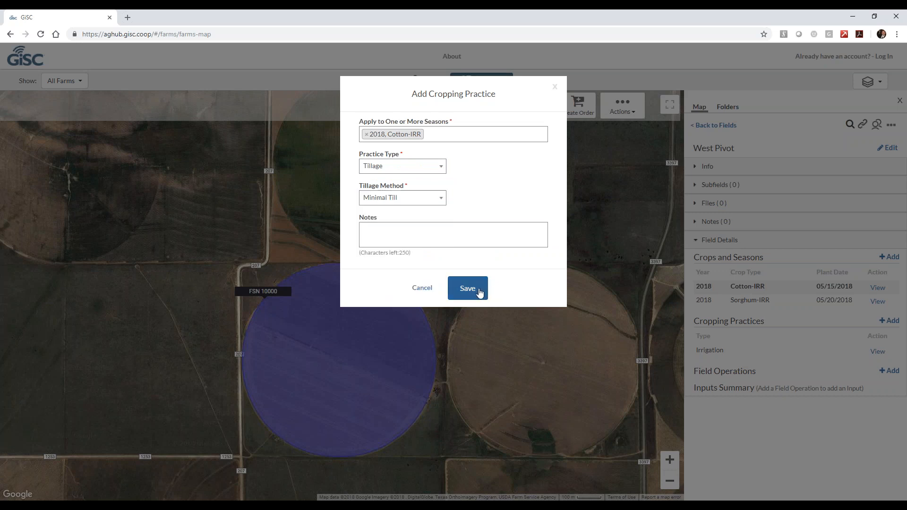
{"action": "left_click", "coordinate": [476, 290]}
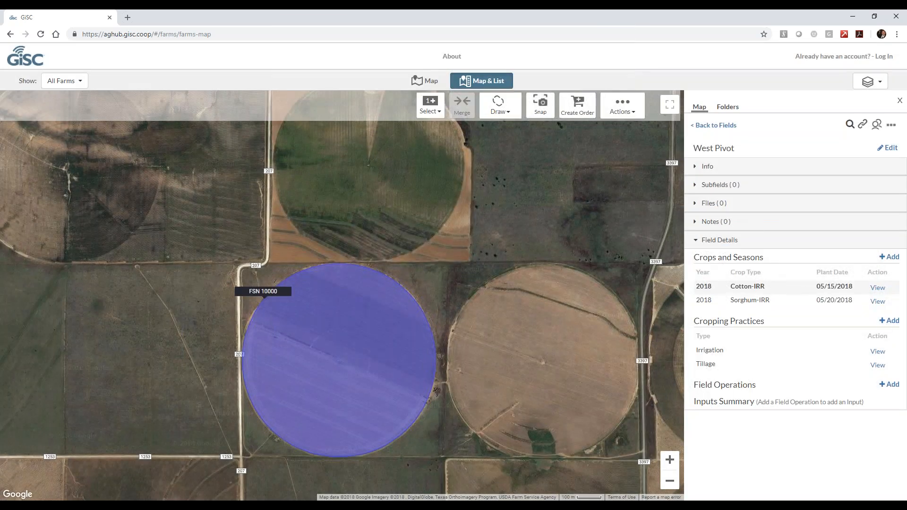
- Add a Cover Crop cropping practice with crop type Winter Wheat to the 2018 Cotton-IRR season and save it
{"action": "left_click", "coordinate": [889, 321]}
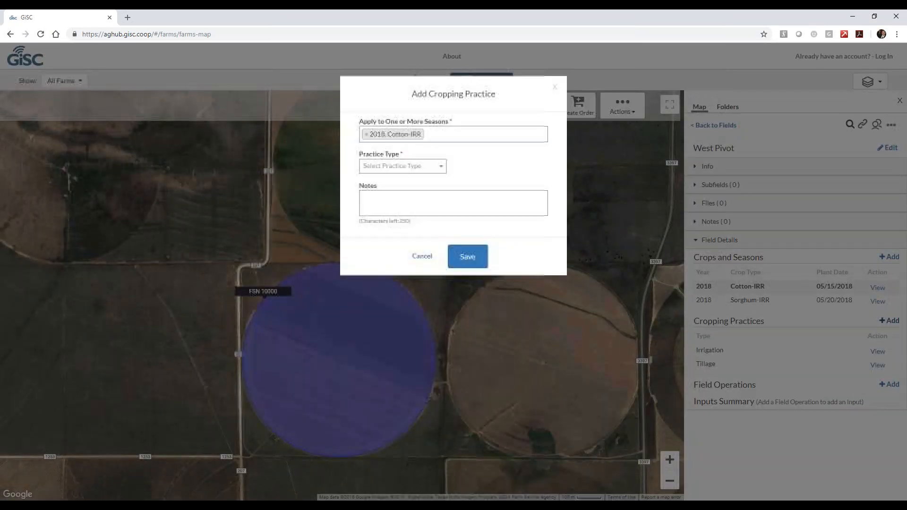
{"action": "left_click", "coordinate": [413, 168]}
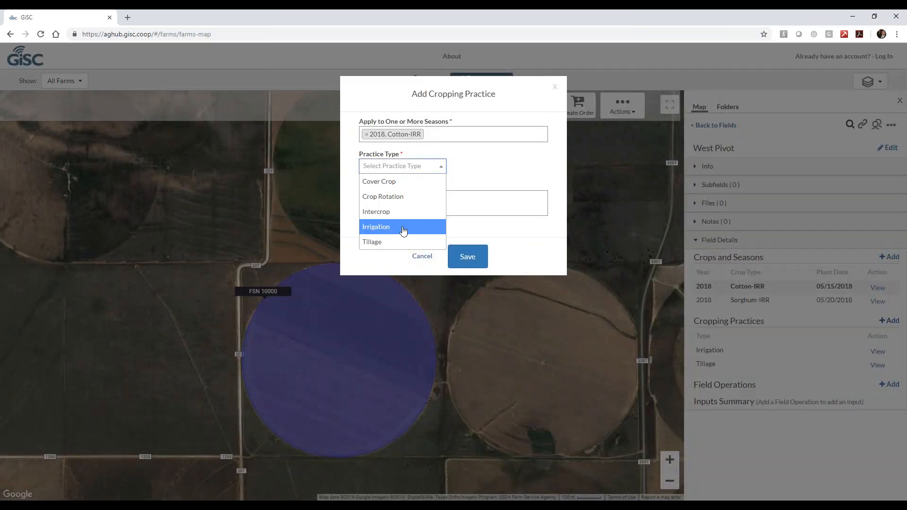
{"action": "left_click", "coordinate": [403, 184]}
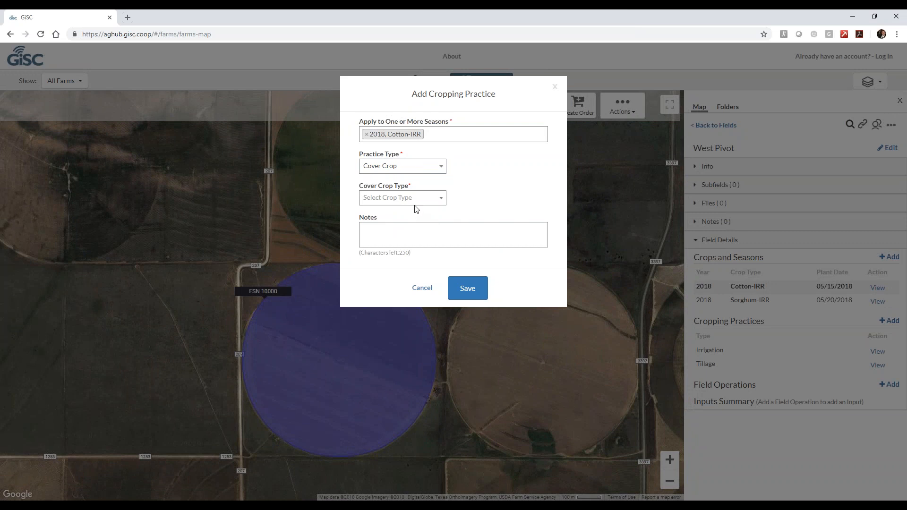
{"action": "left_click", "coordinate": [415, 202]}
{"action": "scroll", "coordinate": [413, 247], "scroll_direction": "down", "scroll_amount": 5}
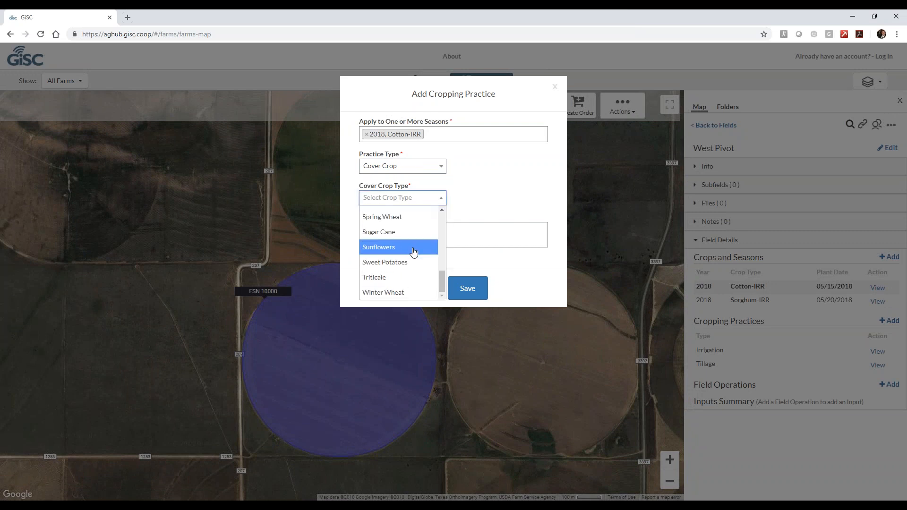
{"action": "left_click", "coordinate": [401, 293]}
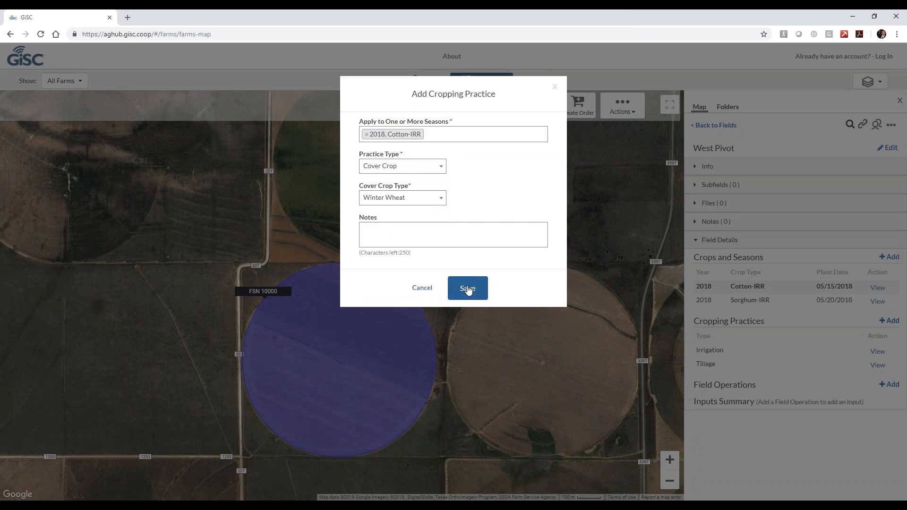
{"action": "left_click", "coordinate": [467, 289]}
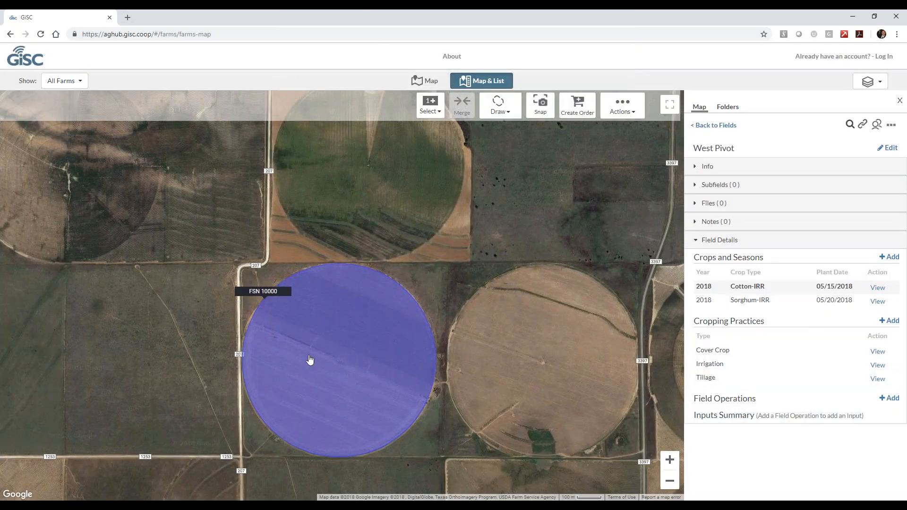
- Start a Plant field operation for West Pivot's 2018 Sorghum-IRR season
{"action": "left_click", "coordinate": [761, 305]}
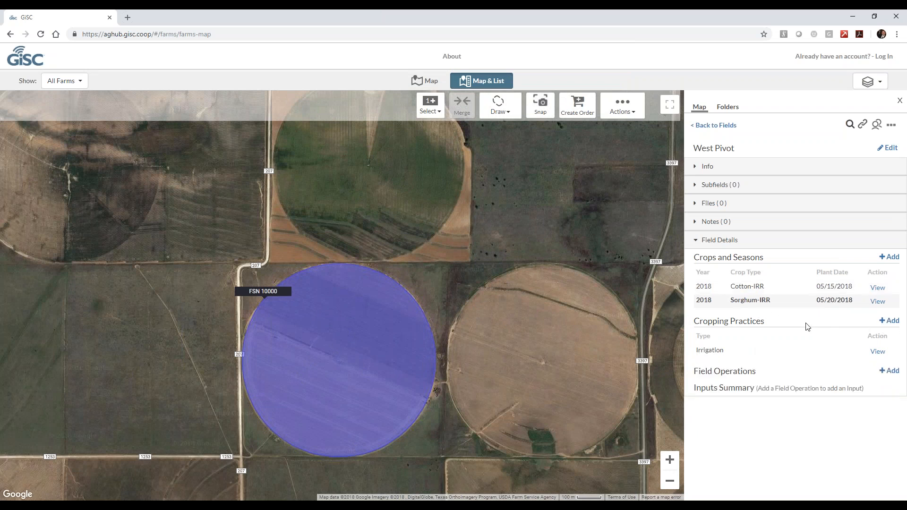
{"action": "left_click", "coordinate": [891, 371]}
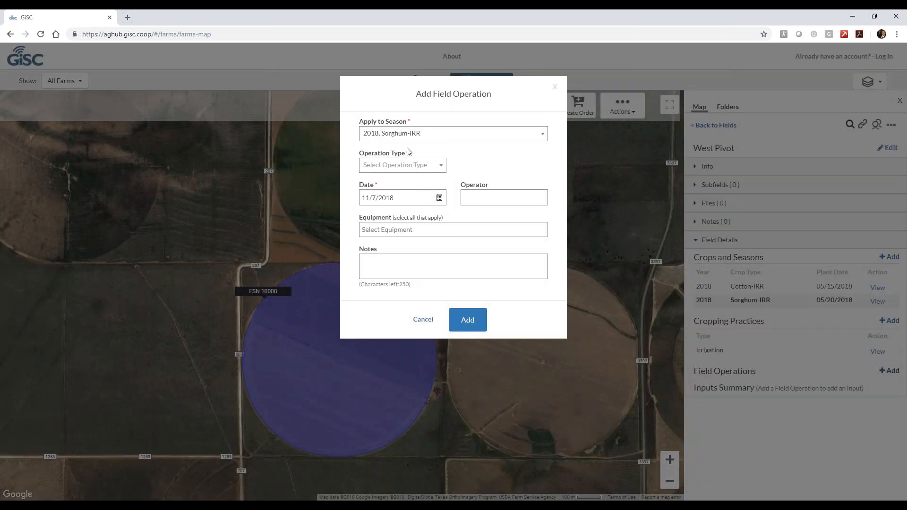
{"action": "left_click", "coordinate": [411, 166]}
{"action": "left_click", "coordinate": [400, 210]}
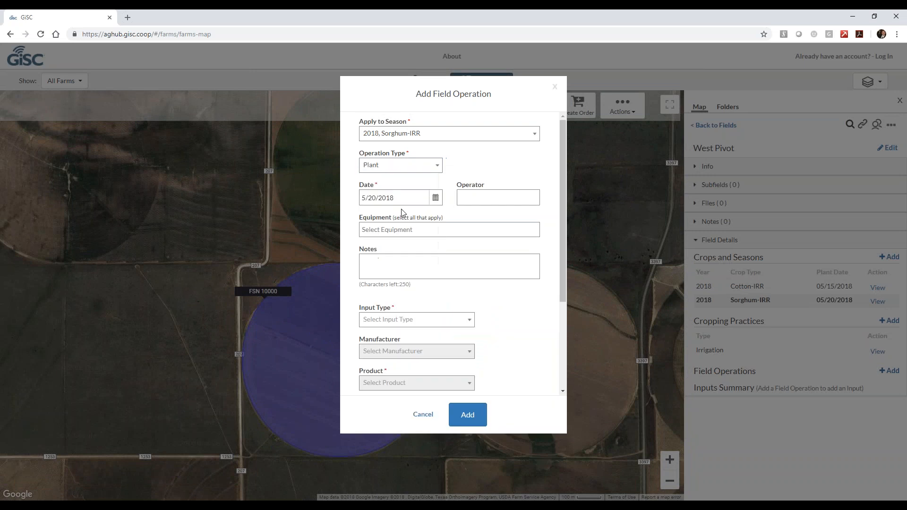
- Enter a Seed input from Dekalb with product DKS37-07 Variety at an application rate of 42000 plants/acre
{"action": "left_click", "coordinate": [403, 322]}
{"action": "left_click", "coordinate": [402, 365]}
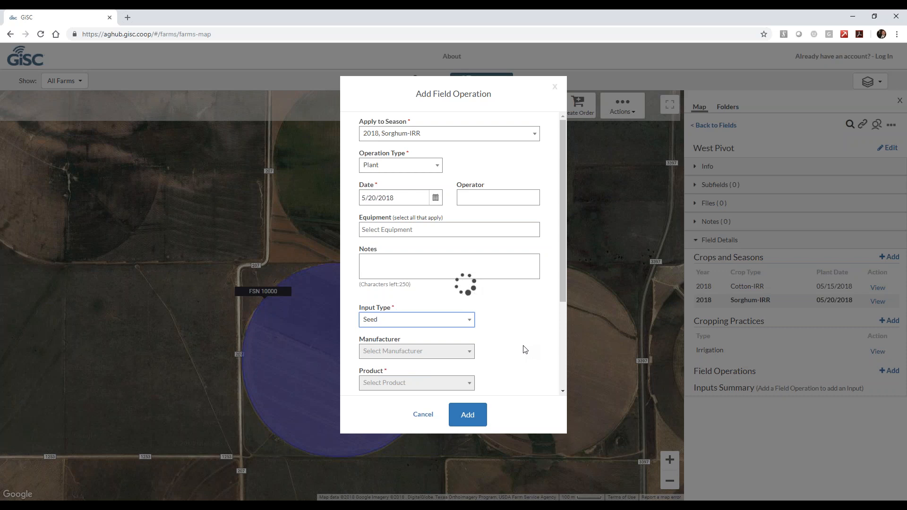
{"action": "scroll", "coordinate": [524, 350], "scroll_direction": "down", "scroll_amount": 2}
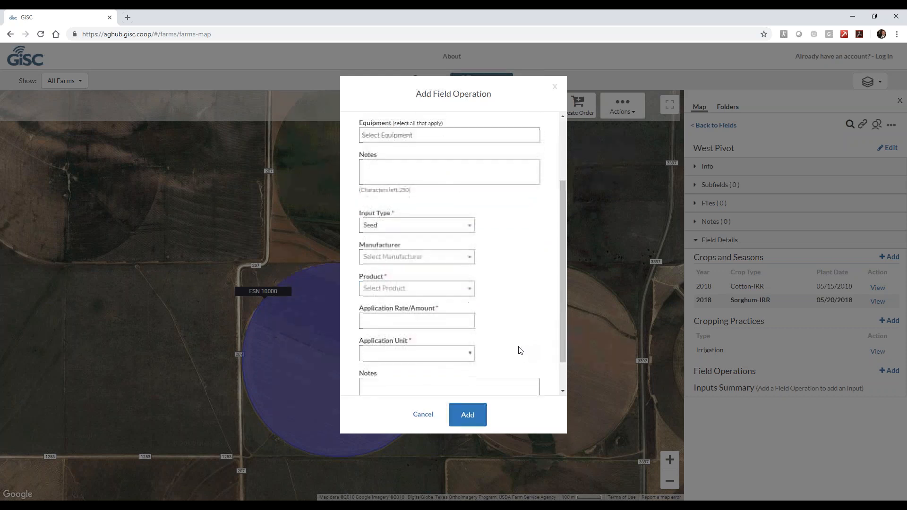
{"action": "left_click", "coordinate": [409, 259]}
{"action": "left_click", "coordinate": [404, 288]}
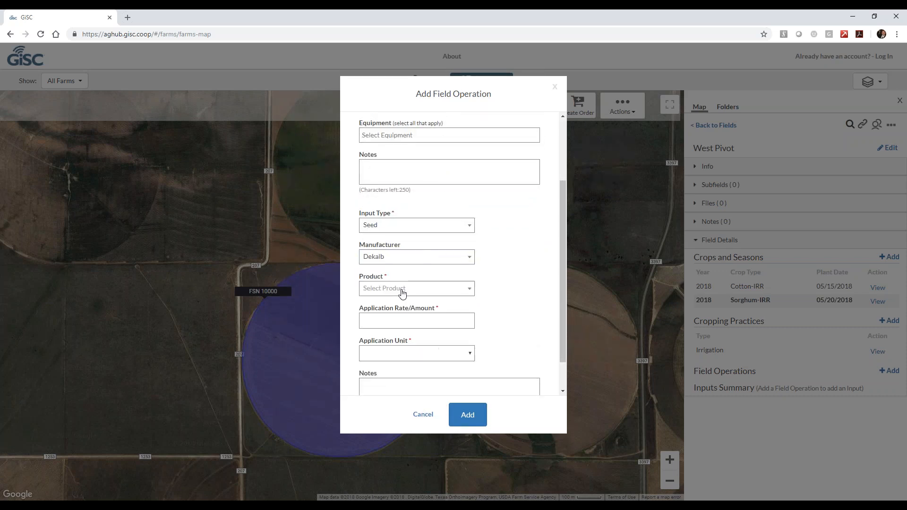
{"action": "left_click", "coordinate": [405, 291]}
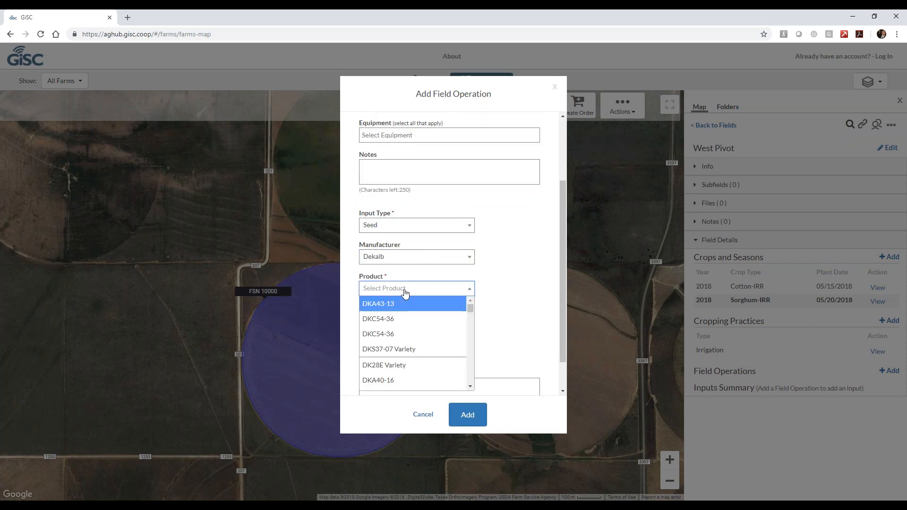
{"action": "left_click", "coordinate": [417, 354]}
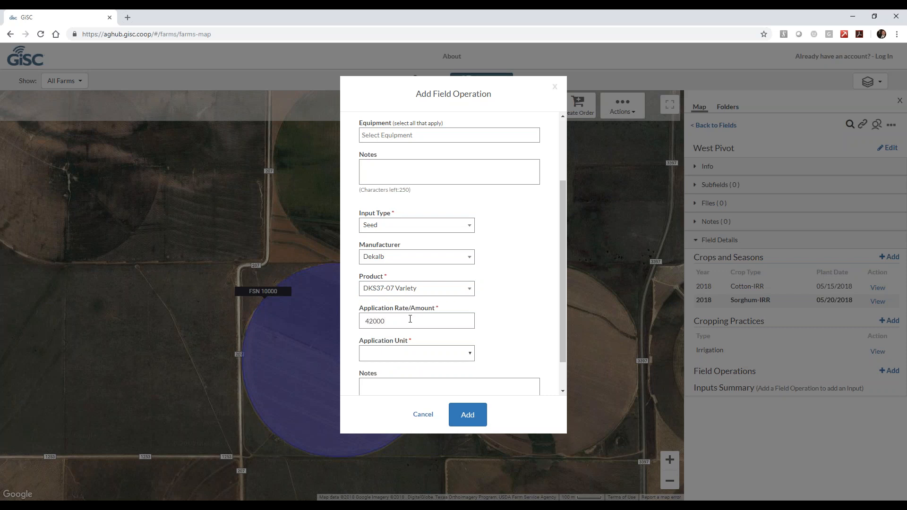
{"action": "left_click", "coordinate": [414, 355]}
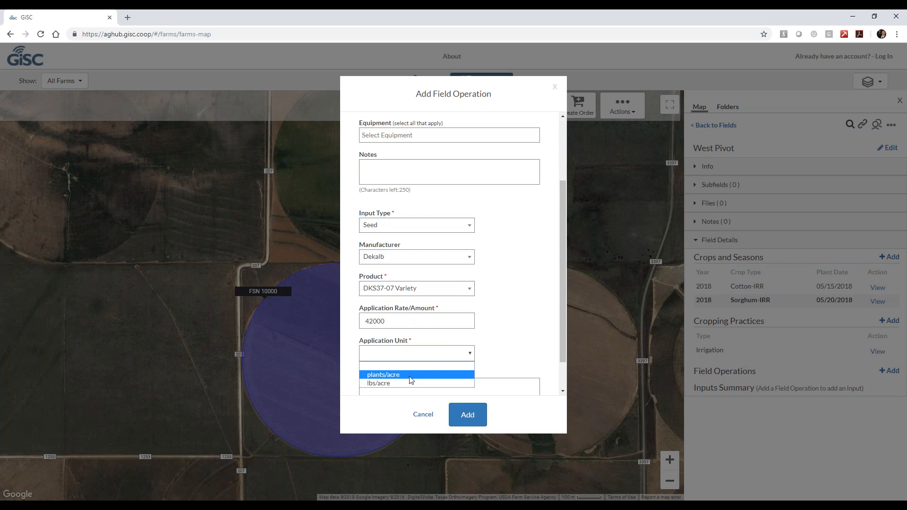
{"action": "left_click", "coordinate": [410, 373]}
- Add a second input to the sorghum planting operation with input type Chemical and chemical type Herbicide
{"action": "scroll", "coordinate": [501, 336], "scroll_direction": "down", "scroll_amount": 2}
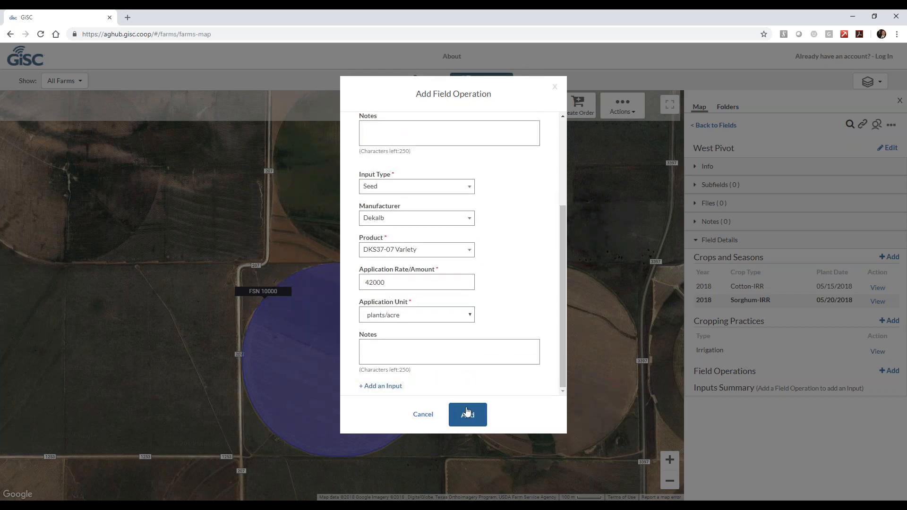
{"action": "left_click", "coordinate": [376, 385]}
{"action": "scroll", "coordinate": [501, 222], "scroll_direction": "down", "scroll_amount": 5}
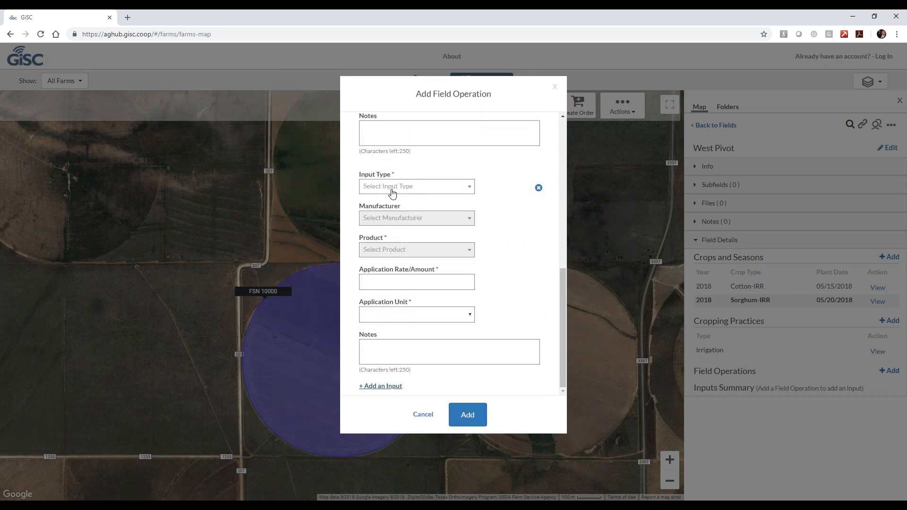
{"action": "left_click", "coordinate": [395, 187]}
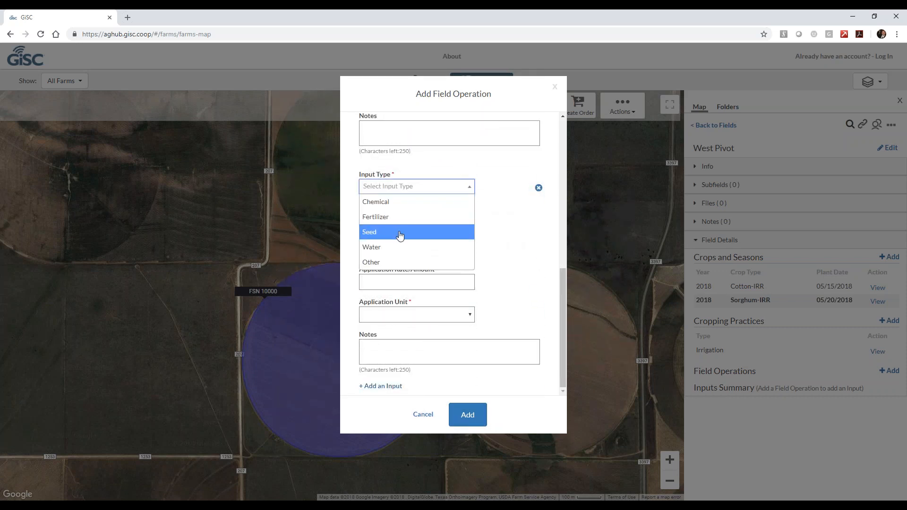
{"action": "left_click", "coordinate": [405, 209]}
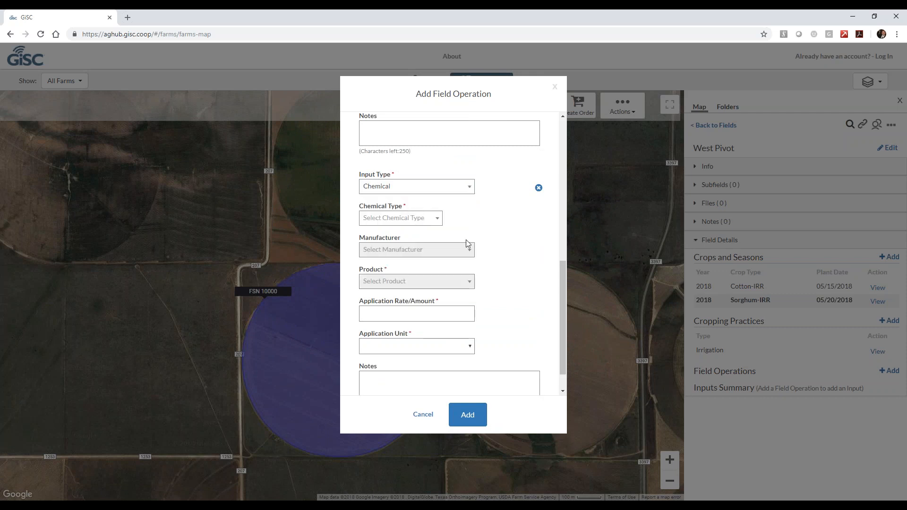
{"action": "left_click", "coordinate": [433, 254]}
{"action": "left_click", "coordinate": [502, 253]}
{"action": "left_click", "coordinate": [411, 220]}
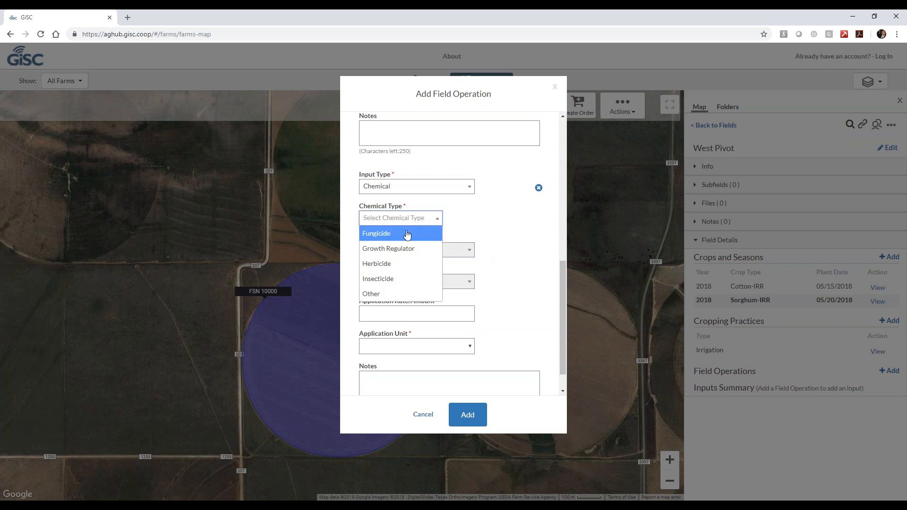
{"action": "left_click", "coordinate": [414, 267]}
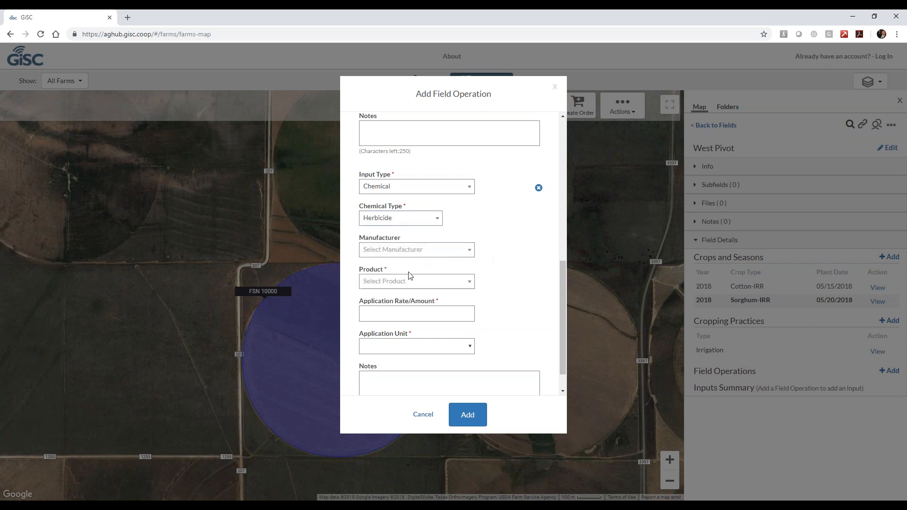
- Choose Milo-Pro as the herbicide product, set its rate to .67 Lbs/acre and save the field operation
{"action": "left_click", "coordinate": [409, 282]}
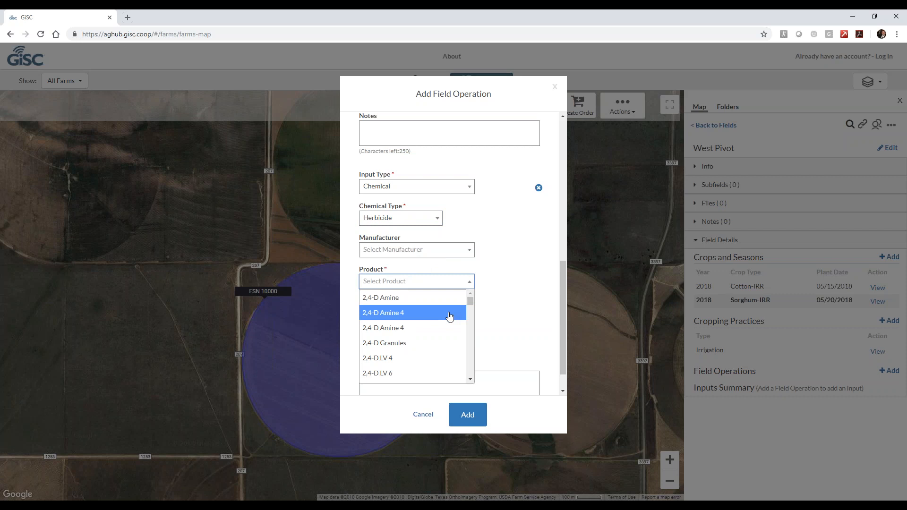
{"action": "left_click_drag", "start_coordinate": [469, 304], "coordinate": [466, 339]}
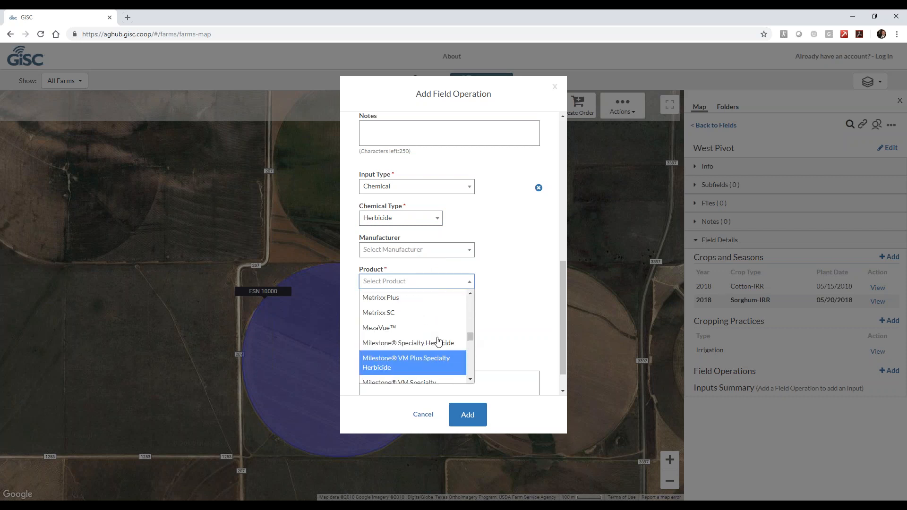
{"action": "scroll", "coordinate": [425, 347], "scroll_direction": "down", "scroll_amount": 1}
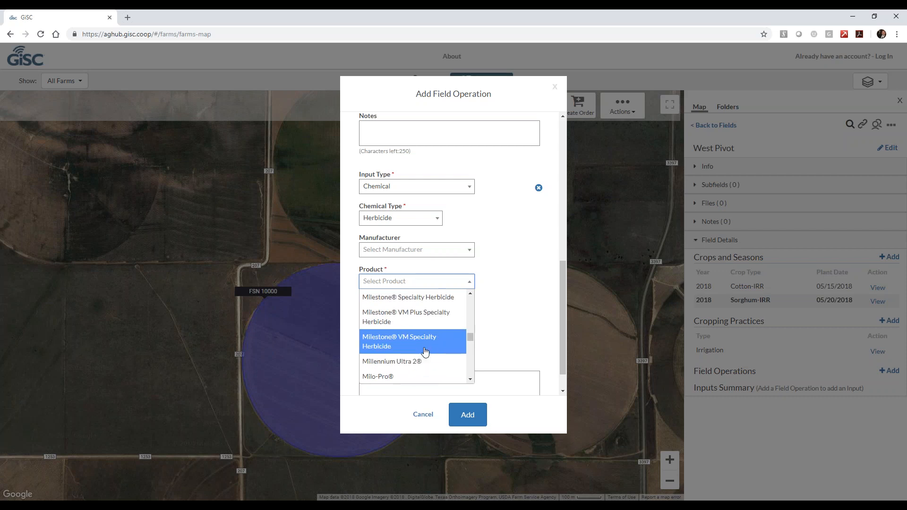
{"action": "left_click", "coordinate": [415, 376]}
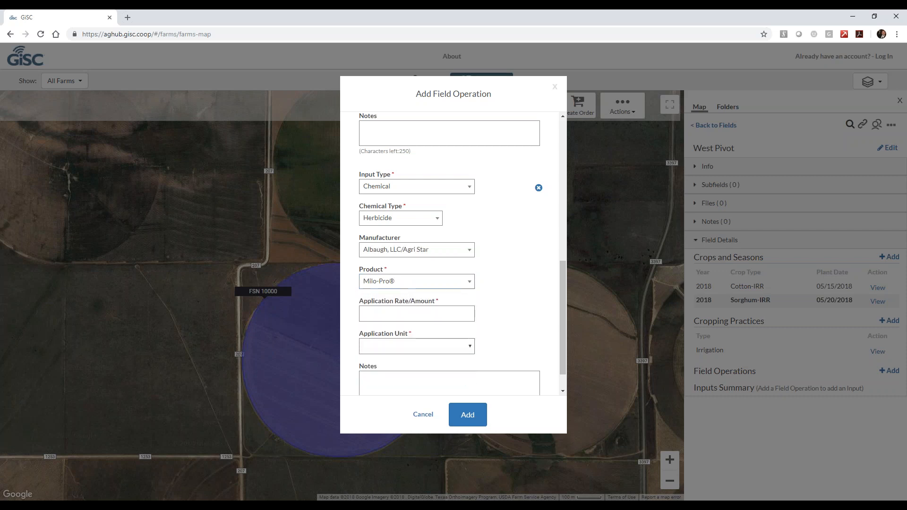
{"action": "left_click", "coordinate": [409, 316]}
{"action": "left_click", "coordinate": [429, 348]}
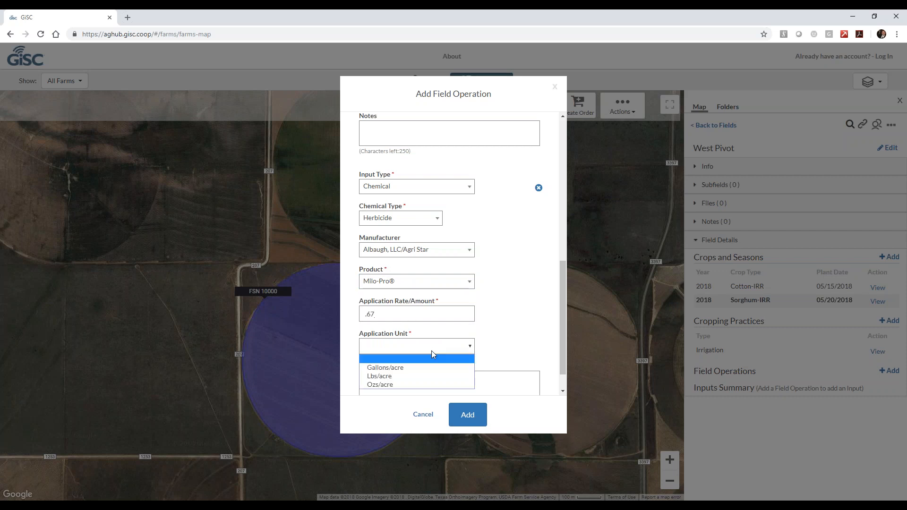
{"action": "left_click", "coordinate": [410, 376]}
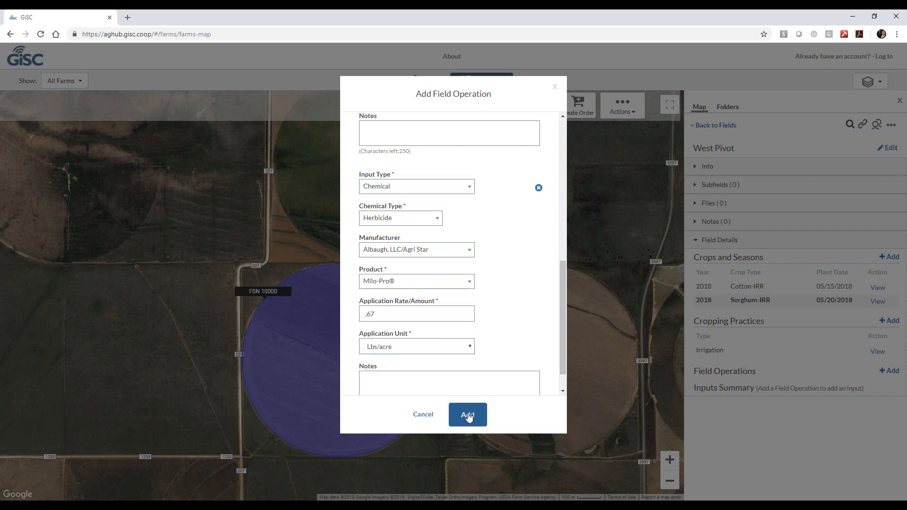
{"action": "left_click", "coordinate": [468, 415]}
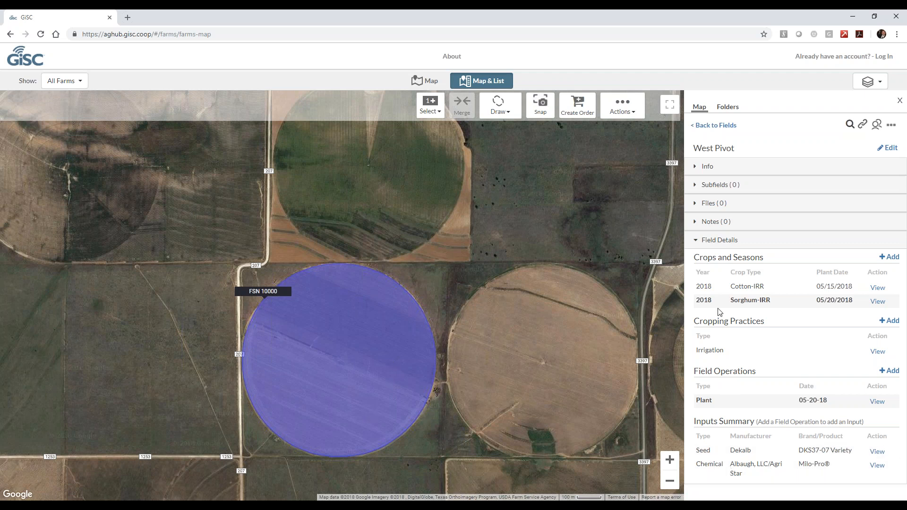
- Start a Plant field operation for West Pivot's 2018 Cotton-IRR season
{"action": "left_click", "coordinate": [747, 287]}
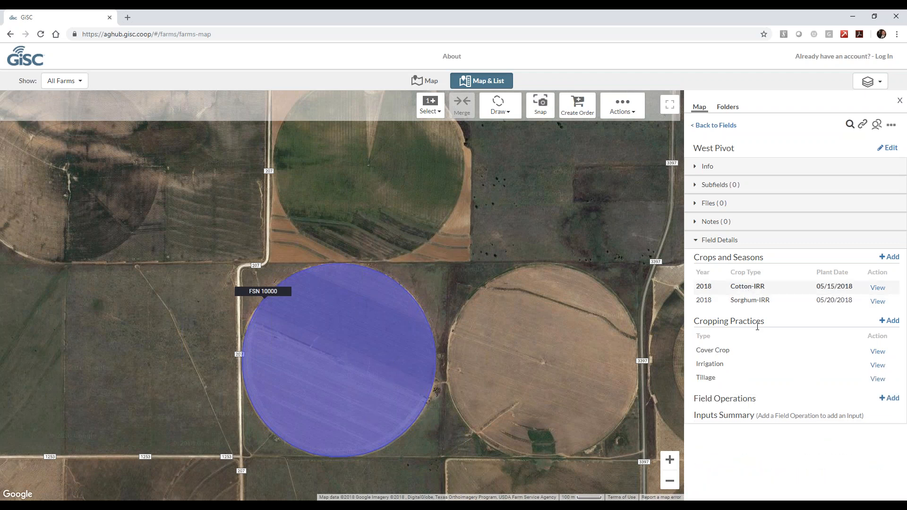
{"action": "left_click", "coordinate": [889, 398]}
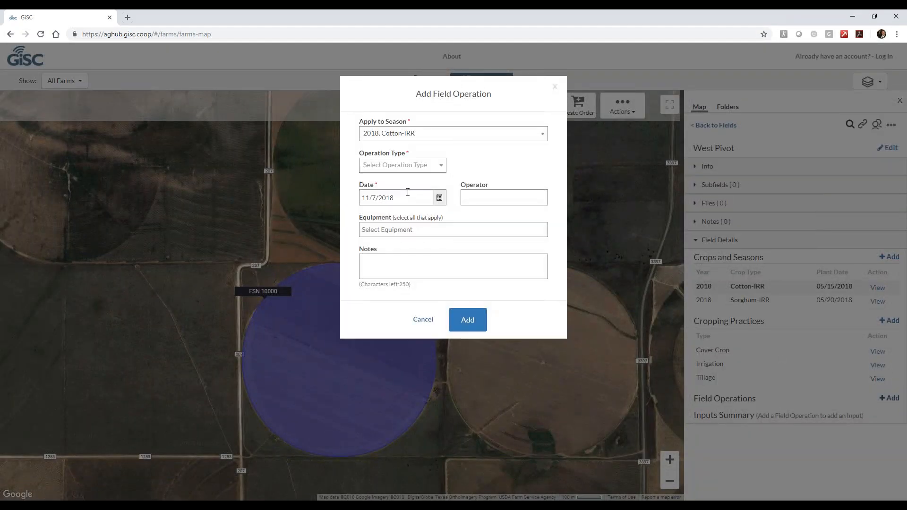
{"action": "left_click", "coordinate": [414, 167]}
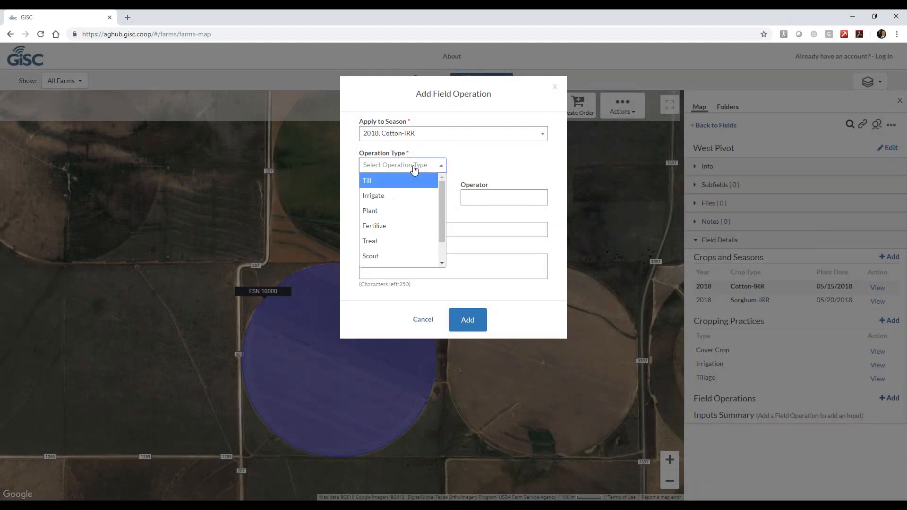
{"action": "left_click", "coordinate": [412, 211]}
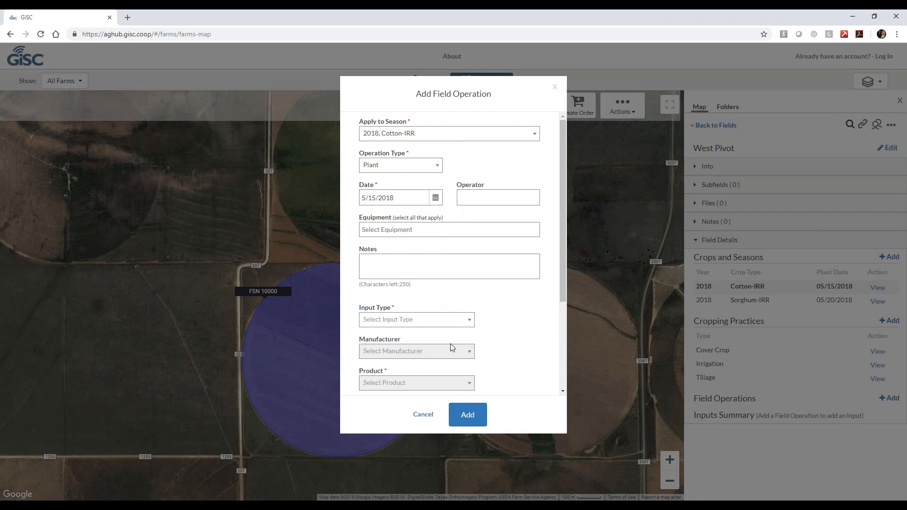
- Set the cotton planting input to Seed from manufacturer Americot - NexGen with product NG 3406 B2XF
{"action": "left_click", "coordinate": [440, 326]}
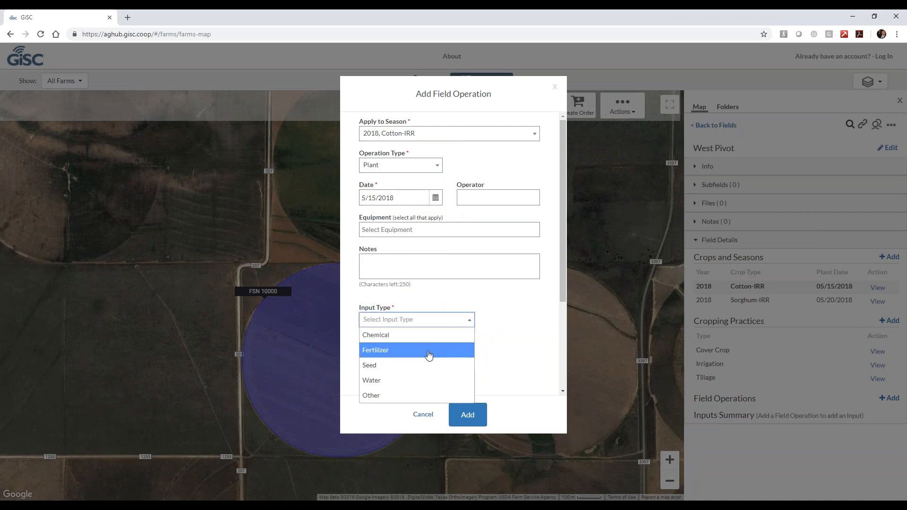
{"action": "left_click", "coordinate": [426, 365]}
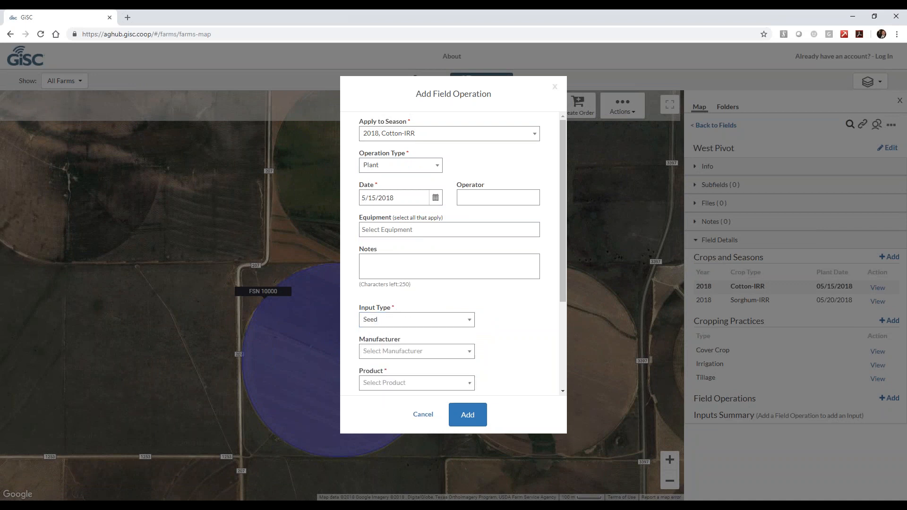
{"action": "left_click", "coordinate": [425, 357]}
{"action": "left_click", "coordinate": [425, 380]}
{"action": "left_click", "coordinate": [425, 385]}
{"action": "scroll", "coordinate": [453, 452], "scroll_direction": "down", "scroll_amount": 3}
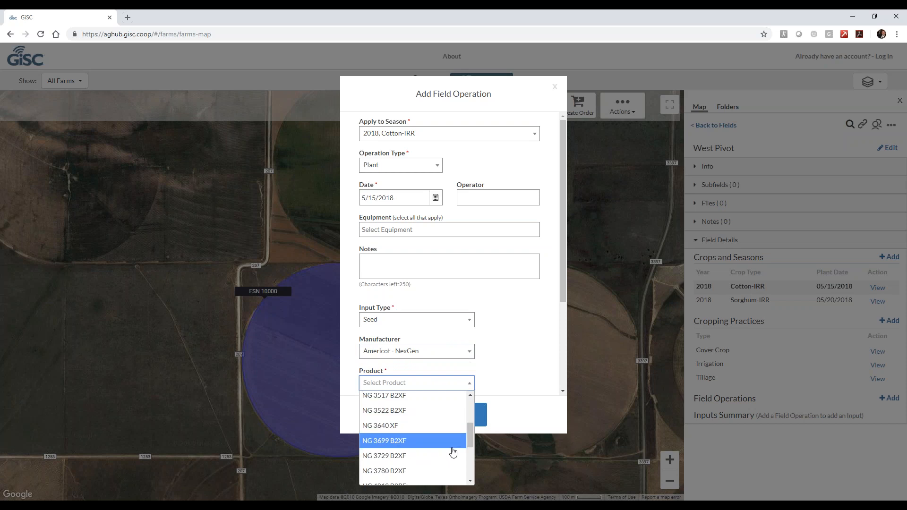
{"action": "scroll", "coordinate": [452, 452], "scroll_direction": "up", "scroll_amount": 3}
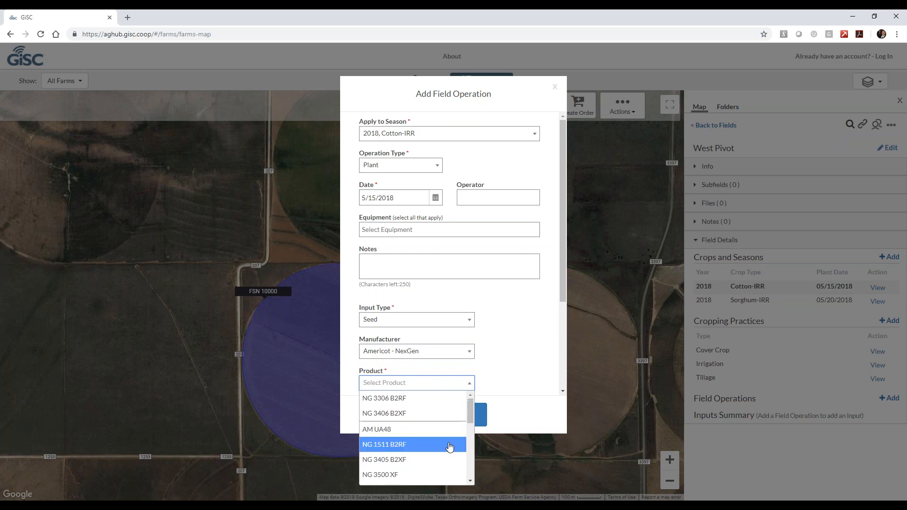
{"action": "left_click", "coordinate": [432, 417]}
{"action": "left_click", "coordinate": [467, 416]}
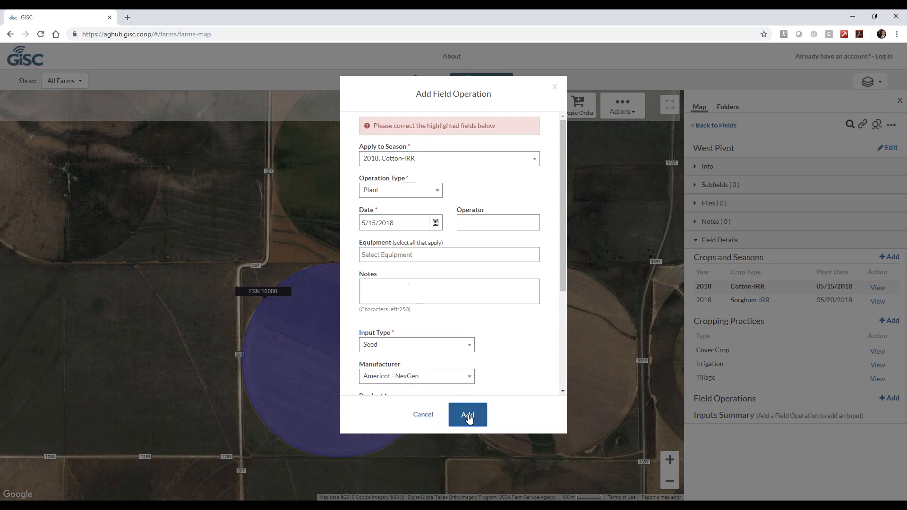
- Set the cotton seed's application rate to 42000 plants/acre and save the field operation
{"action": "scroll", "coordinate": [528, 372], "scroll_direction": "down", "scroll_amount": 2}
{"action": "scroll", "coordinate": [522, 367], "scroll_direction": "up", "scroll_amount": 2}
{"action": "scroll", "coordinate": [466, 255], "scroll_direction": "down", "scroll_amount": 3}
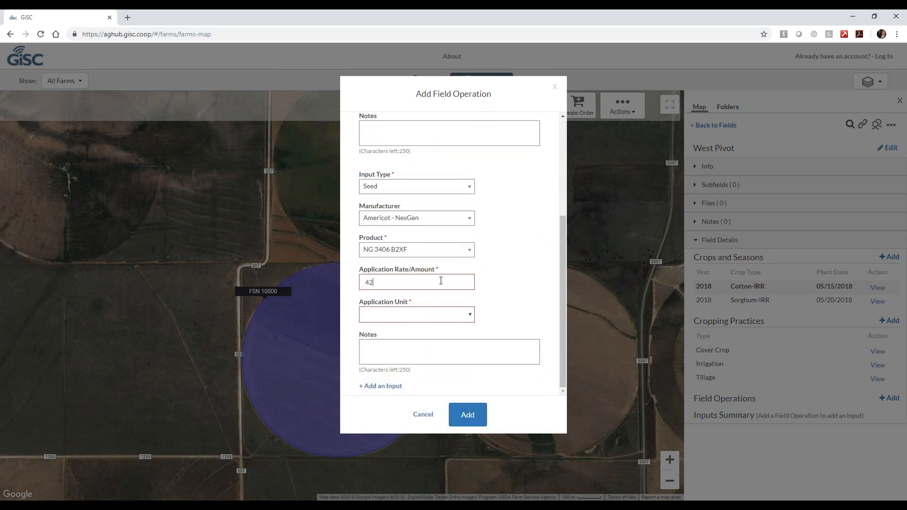
{"action": "left_click", "coordinate": [427, 315]}
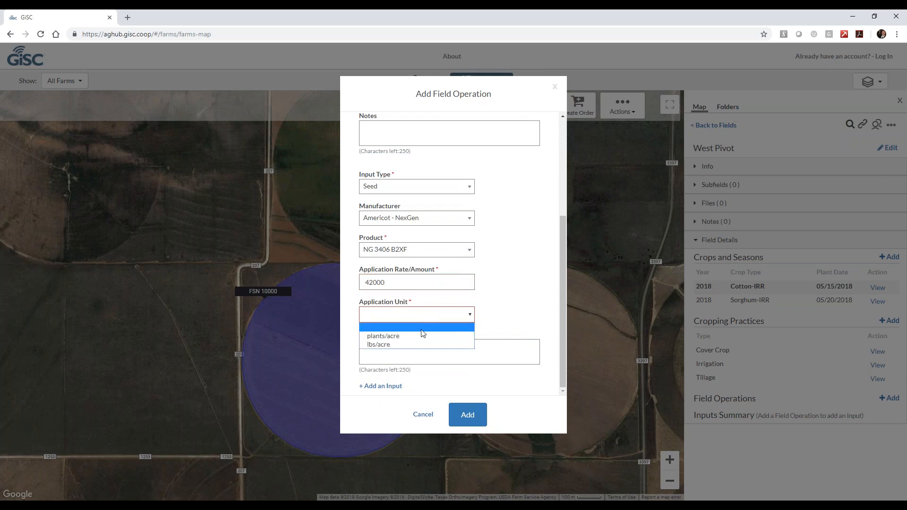
{"action": "left_click", "coordinate": [425, 336]}
{"action": "left_click", "coordinate": [475, 418]}
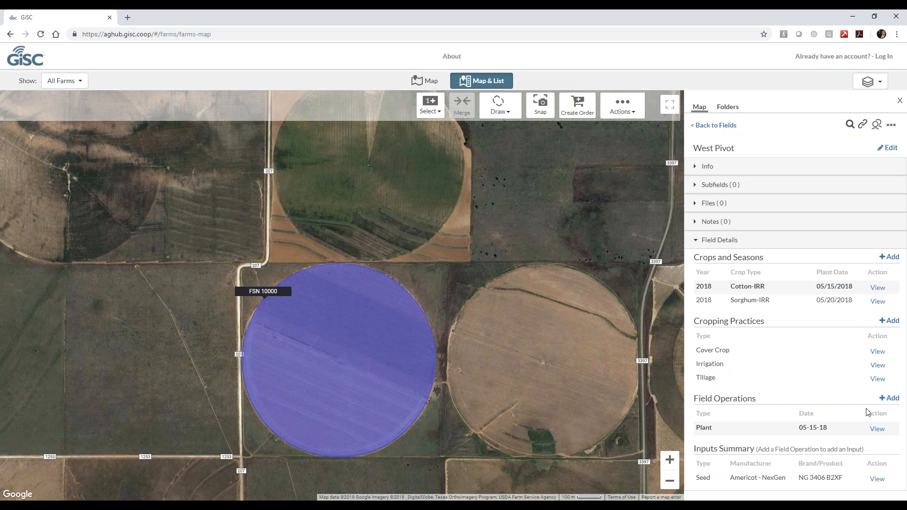
- Start a new field operation for the 2018 Cotton-IRR season and set its date to 3/1/2018
{"action": "left_click", "coordinate": [889, 398]}
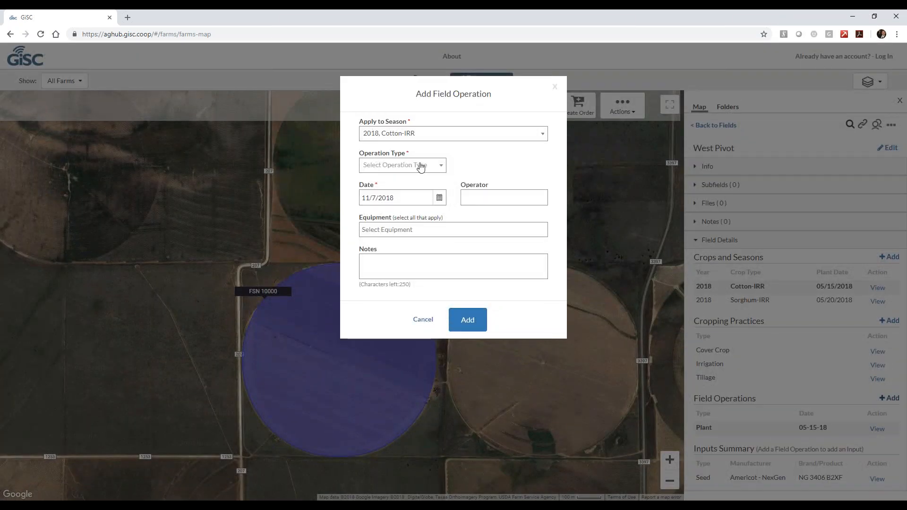
{"action": "left_click", "coordinate": [438, 198]}
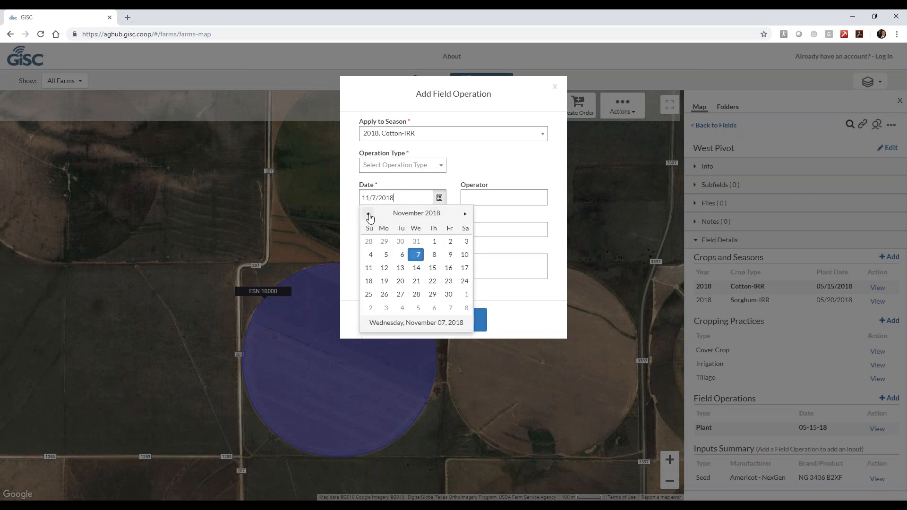
{"action": "left_click", "coordinate": [369, 215]}
{"action": "left_click", "coordinate": [369, 215]}
{"action": "left_click", "coordinate": [369, 215]}
{"action": "left_click", "coordinate": [368, 215]}
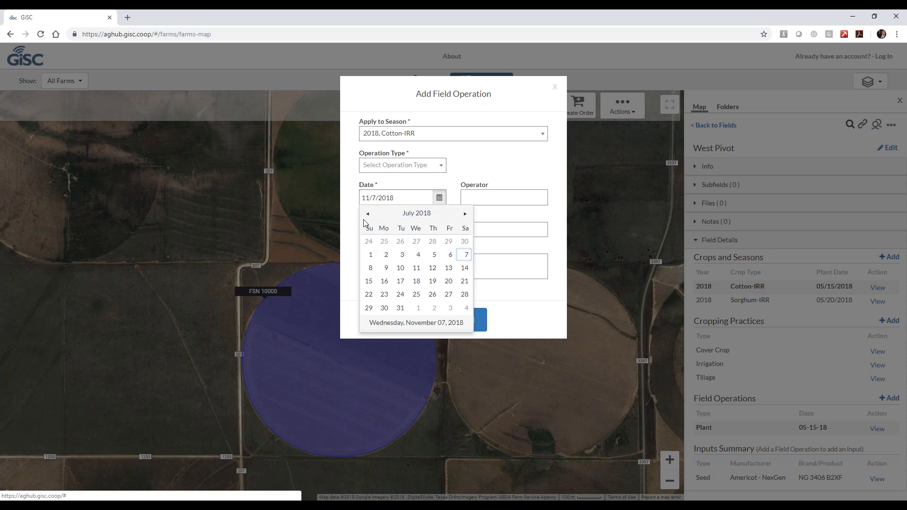
{"action": "left_click", "coordinate": [368, 216]}
{"action": "left_click", "coordinate": [368, 215]}
{"action": "left_click", "coordinate": [368, 219]}
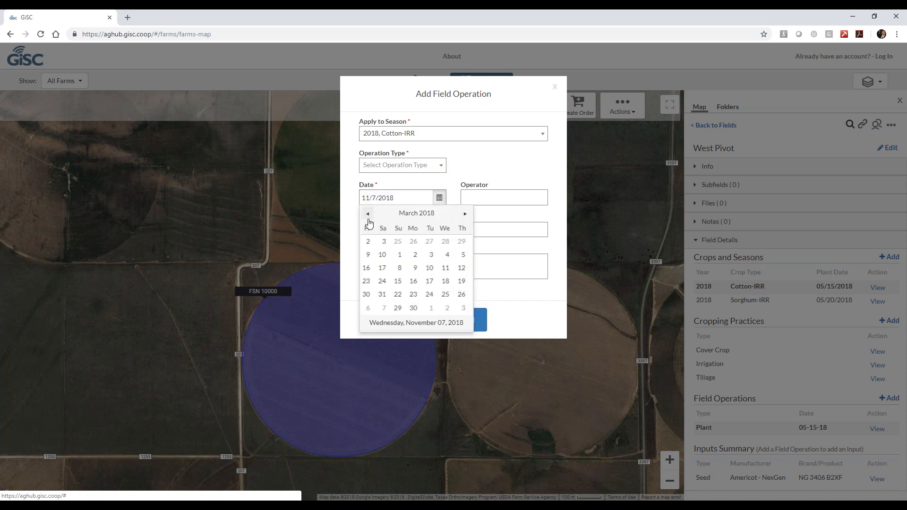
{"action": "left_click", "coordinate": [432, 250]}
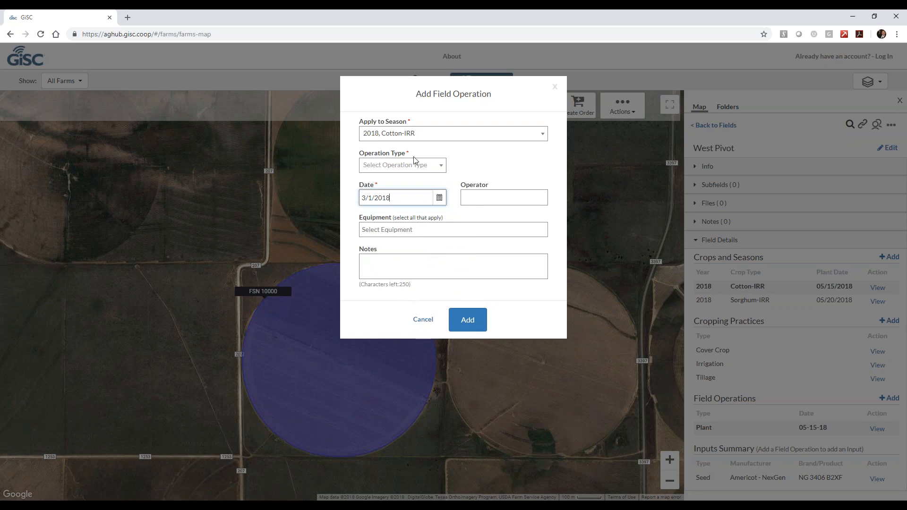
- Make the field operation a Treat with a Chemical input of type Herbicide
{"action": "left_click", "coordinate": [411, 169]}
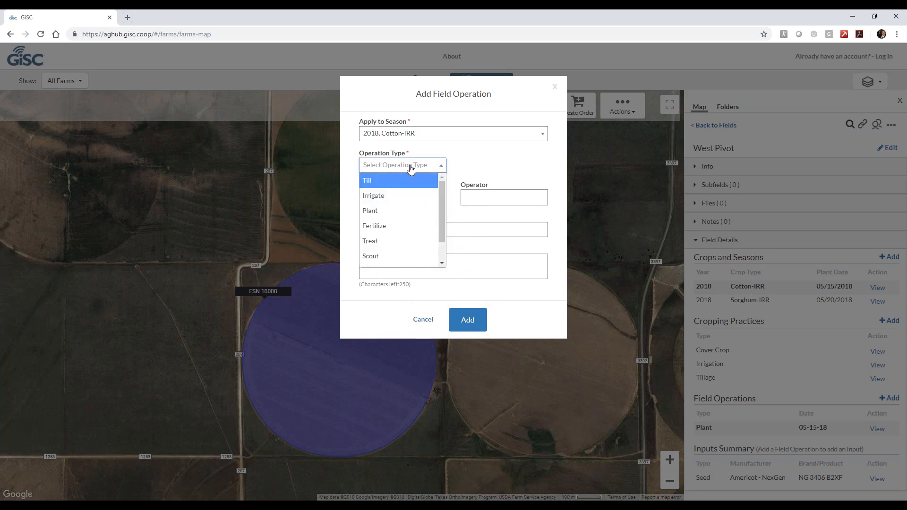
{"action": "left_click", "coordinate": [398, 241]}
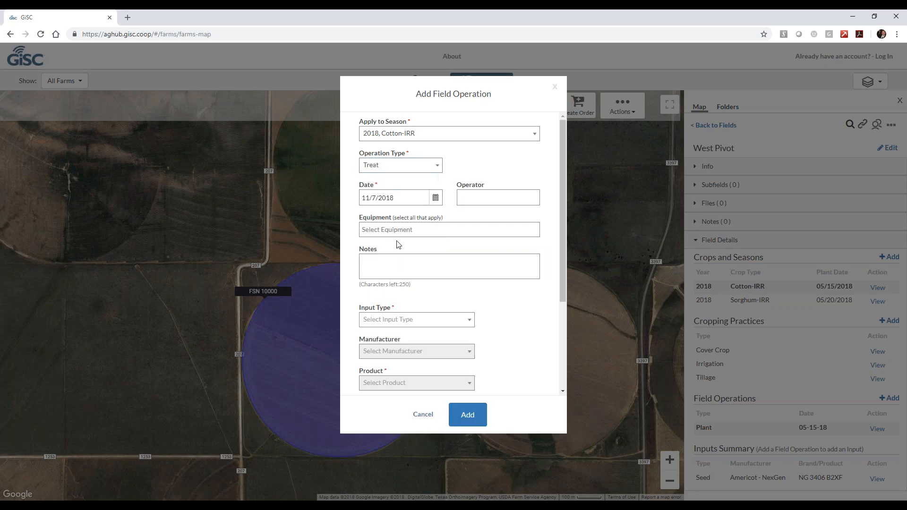
{"action": "left_click", "coordinate": [421, 323]}
{"action": "left_click", "coordinate": [421, 335]}
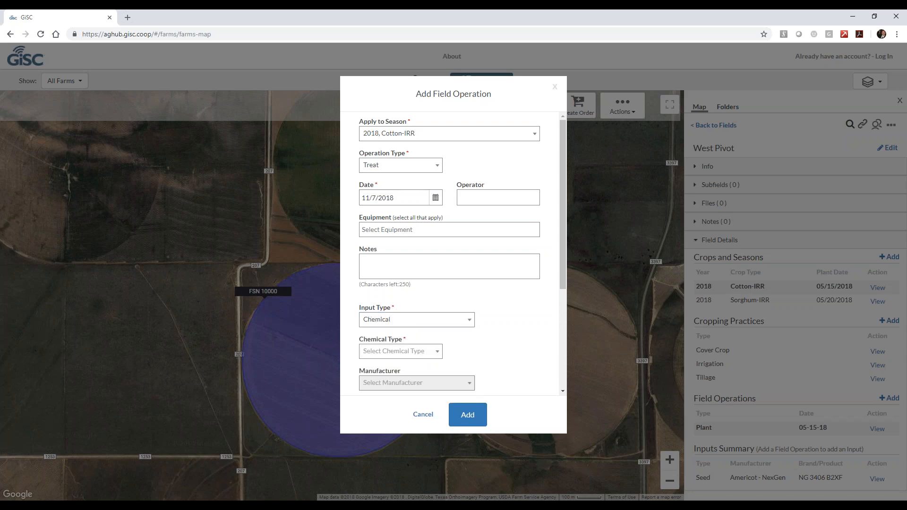
{"action": "left_click", "coordinate": [414, 352]}
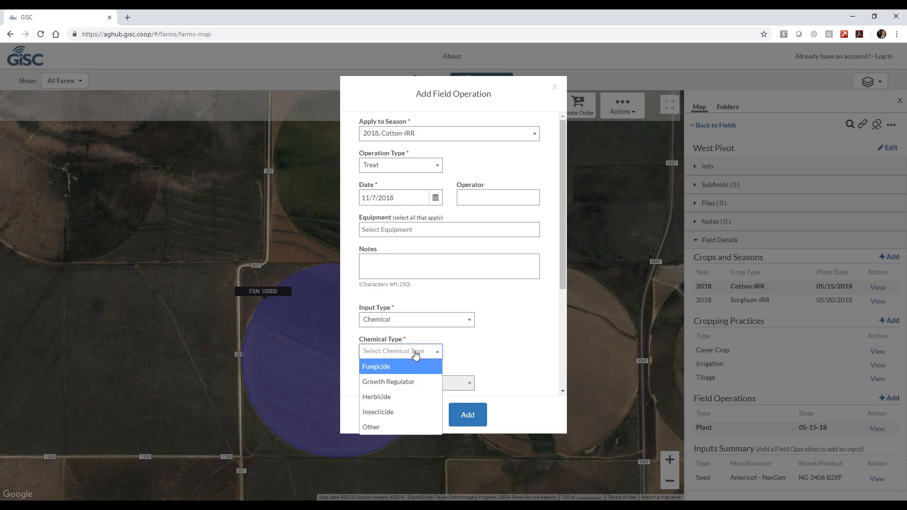
{"action": "left_click", "coordinate": [422, 400]}
- Choose Trifluralin 4 EC Herbicide as the herbicide product for the cotton treatment
{"action": "scroll", "coordinate": [503, 360], "scroll_direction": "down", "scroll_amount": 1}
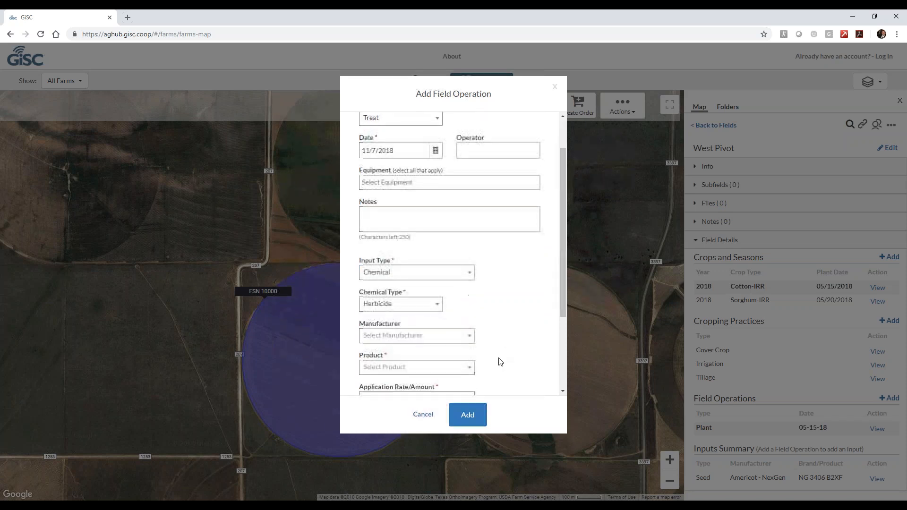
{"action": "left_click", "coordinate": [443, 373]}
{"action": "scroll", "coordinate": [430, 399], "scroll_direction": "down", "scroll_amount": 6}
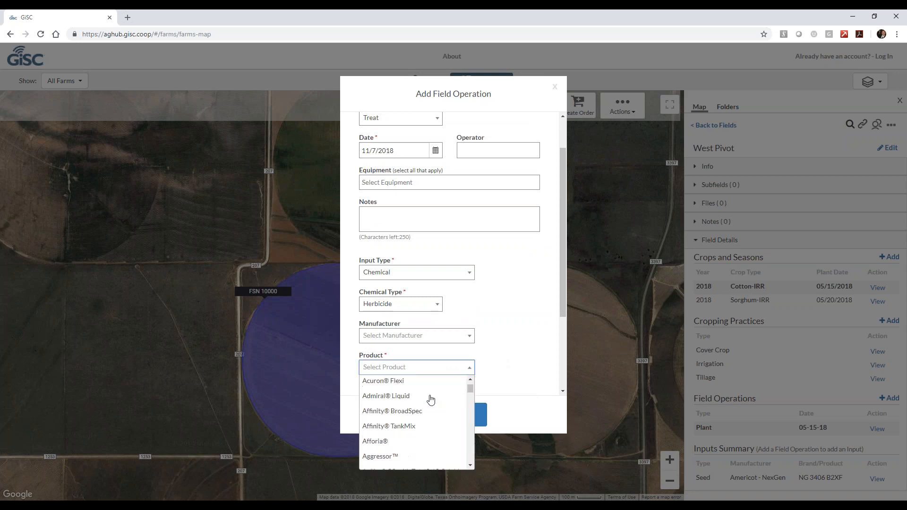
{"action": "left_click_drag", "start_coordinate": [470, 393], "coordinate": [472, 455]}
{"action": "scroll", "coordinate": [449, 451], "scroll_direction": "up", "scroll_amount": 4}
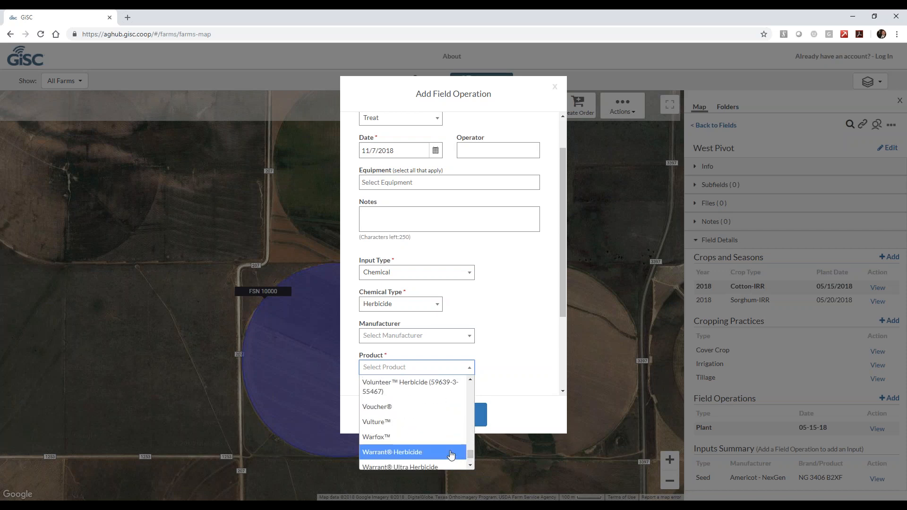
{"action": "scroll", "coordinate": [449, 451], "scroll_direction": "up", "scroll_amount": 8}
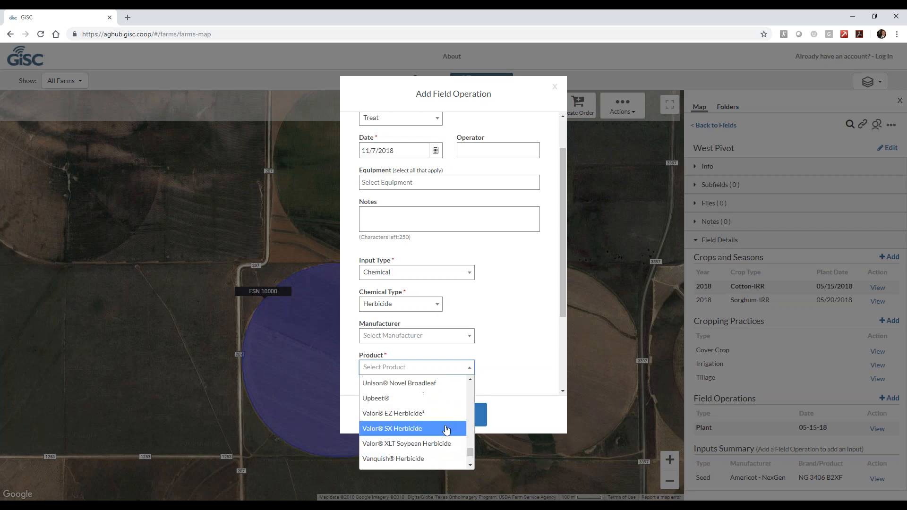
{"action": "scroll", "coordinate": [446, 431], "scroll_direction": "up", "scroll_amount": 5}
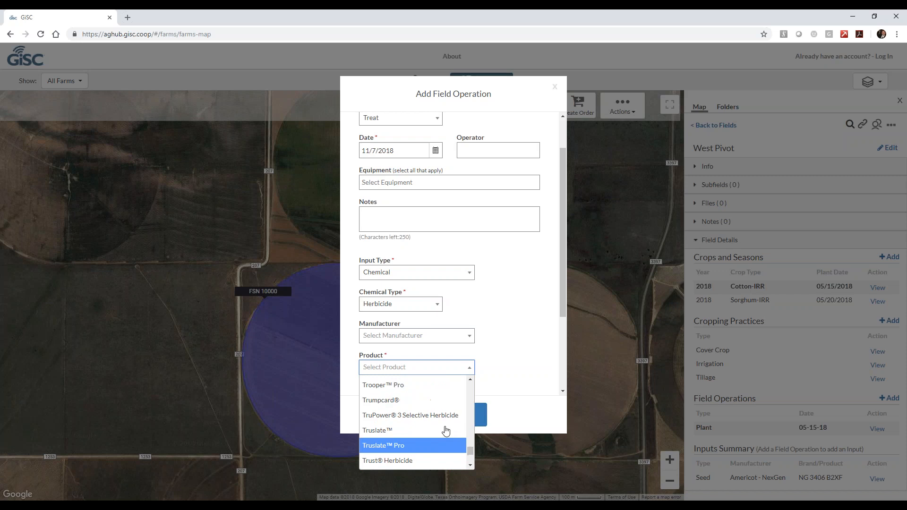
{"action": "scroll", "coordinate": [446, 430], "scroll_direction": "up", "scroll_amount": 4}
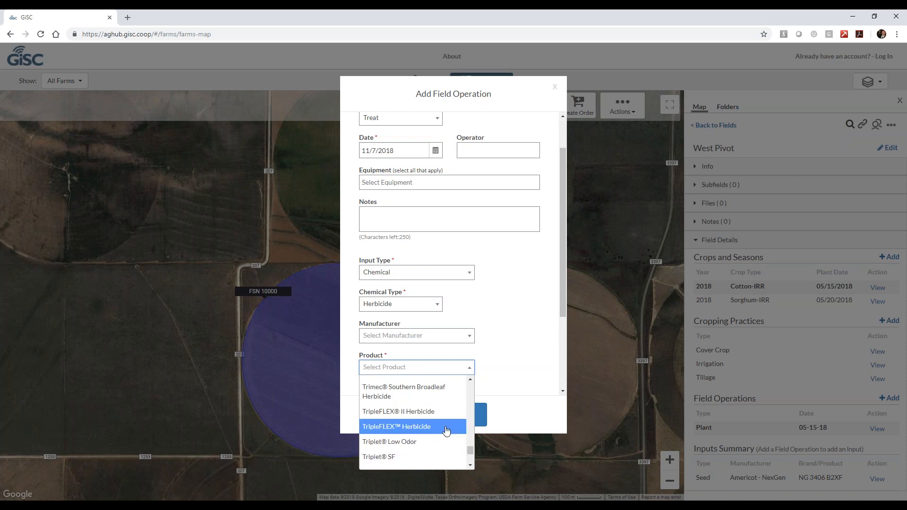
{"action": "scroll", "coordinate": [445, 431], "scroll_direction": "up", "scroll_amount": 2}
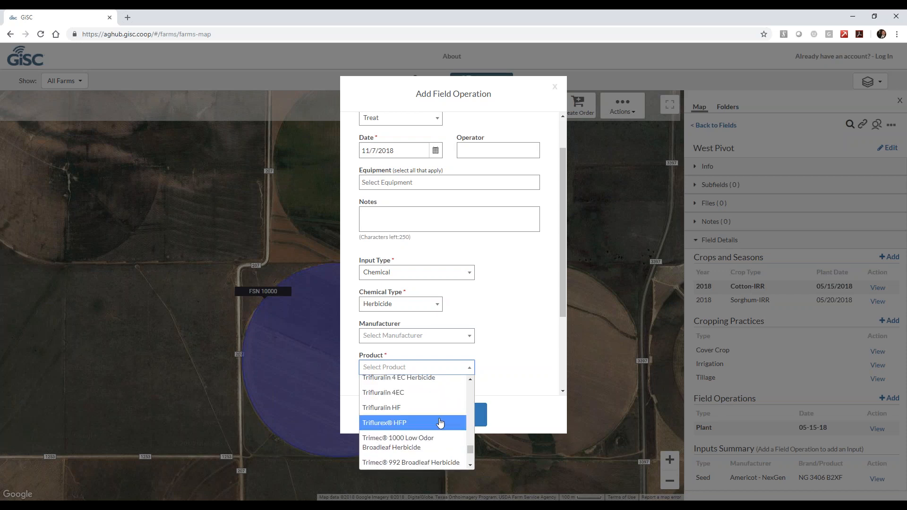
{"action": "left_click", "coordinate": [422, 379]}
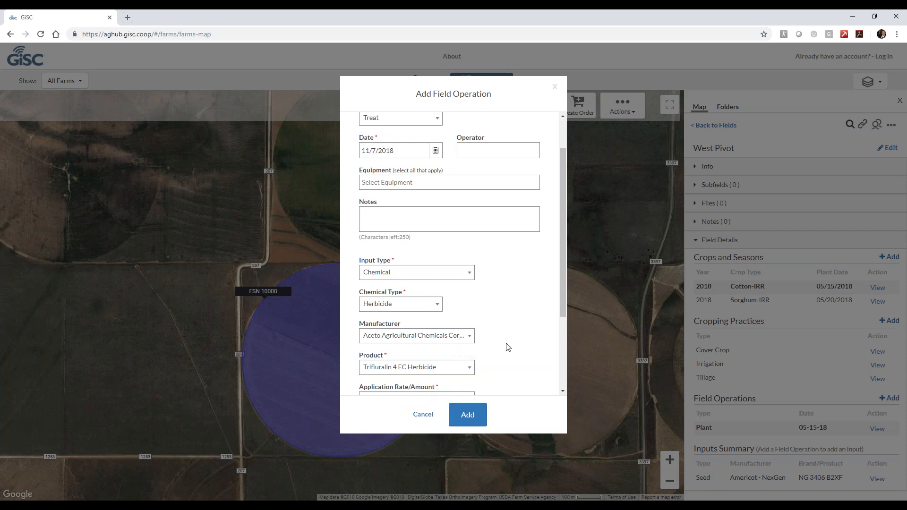
- Set the herbicide's application rate to 32, choose its application unit and add the Treat operation
{"action": "scroll", "coordinate": [491, 381], "scroll_direction": "down", "scroll_amount": 1}
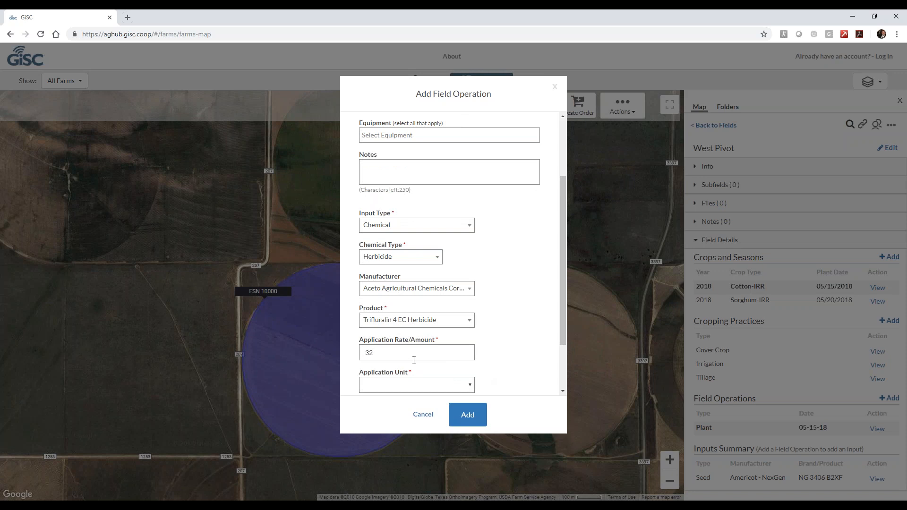
{"action": "left_click", "coordinate": [414, 385]}
{"action": "left_click", "coordinate": [416, 423]}
{"action": "left_click", "coordinate": [467, 415]}
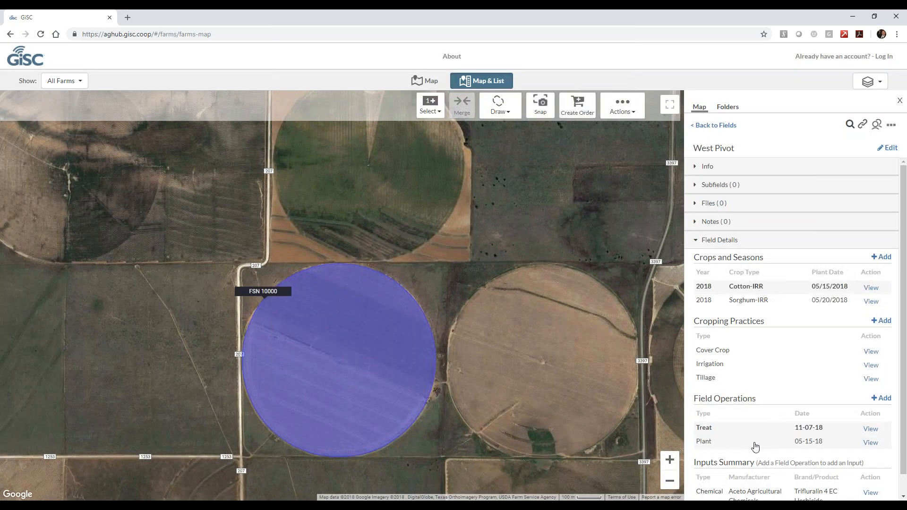
- Set the saved Treat operation's date to 3/1/2018, save it, and select that operation to show its inputs
{"action": "left_click", "coordinate": [868, 430]}
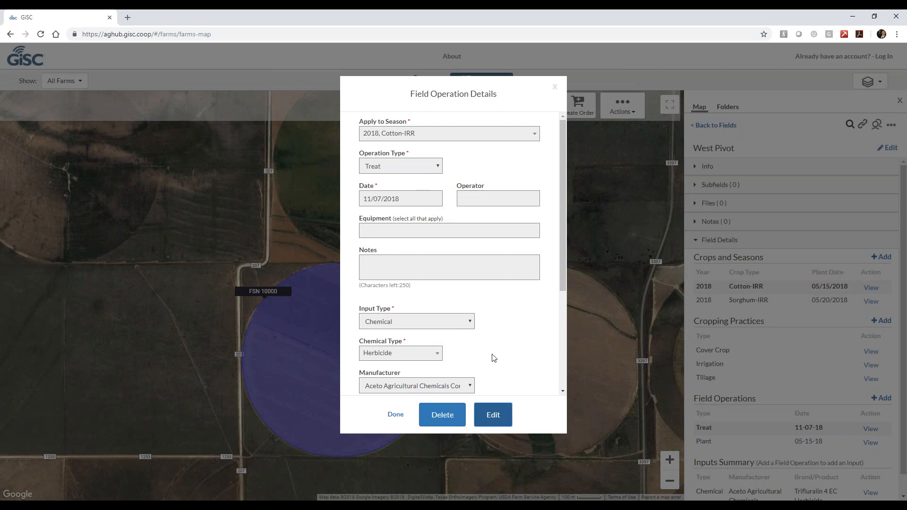
{"action": "left_click", "coordinate": [493, 415]}
{"action": "left_click", "coordinate": [435, 198]}
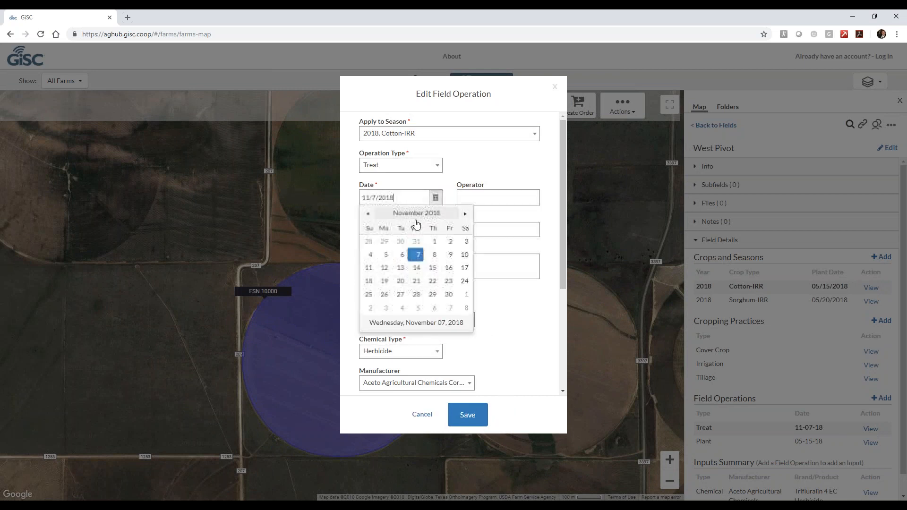
{"action": "left_click", "coordinate": [369, 214]}
{"action": "left_click", "coordinate": [370, 215]}
{"action": "left_click", "coordinate": [369, 216]}
{"action": "left_click", "coordinate": [370, 215]}
{"action": "left_click", "coordinate": [370, 215]}
{"action": "left_click", "coordinate": [369, 216]}
{"action": "left_click", "coordinate": [370, 215]}
{"action": "left_click", "coordinate": [370, 215]}
{"action": "left_click", "coordinate": [369, 216]}
{"action": "left_click", "coordinate": [466, 213]}
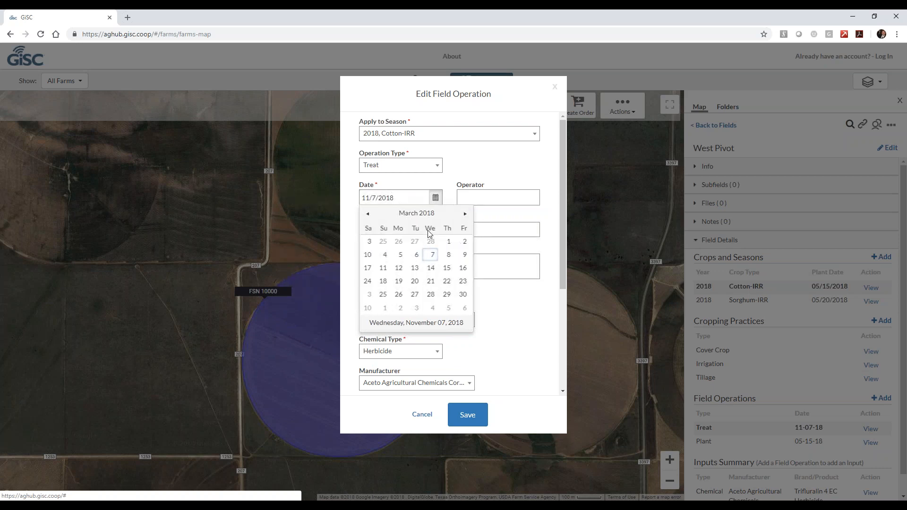
{"action": "left_click", "coordinate": [433, 242]}
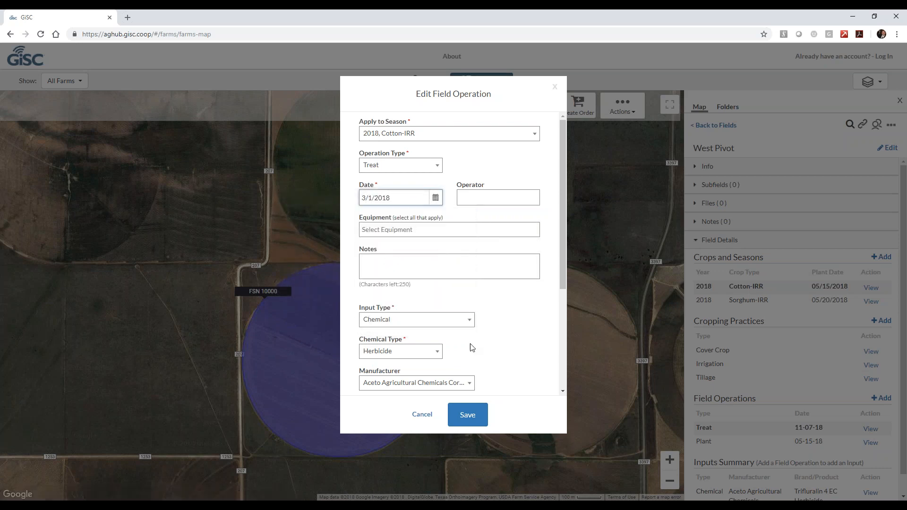
{"action": "left_click", "coordinate": [475, 417]}
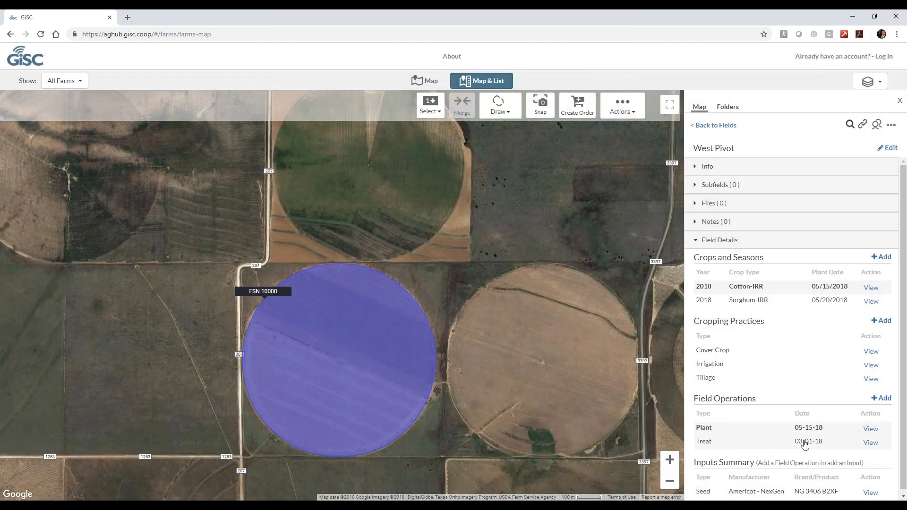
{"action": "scroll", "coordinate": [796, 479], "scroll_direction": "down", "scroll_amount": 1}
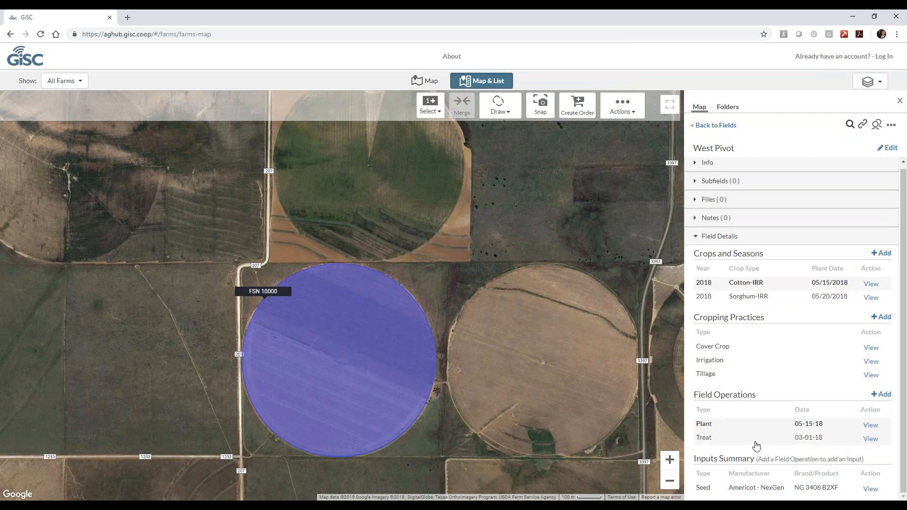
{"action": "left_click", "coordinate": [741, 440]}
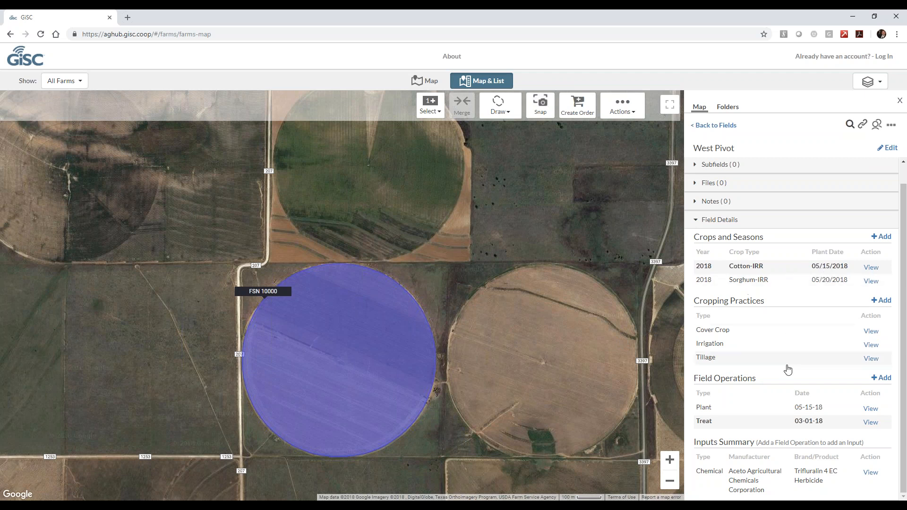
- Start a Fertilize field operation for the 2018 Cotton-IRR season dated 6/1/2018
{"action": "left_click", "coordinate": [881, 378]}
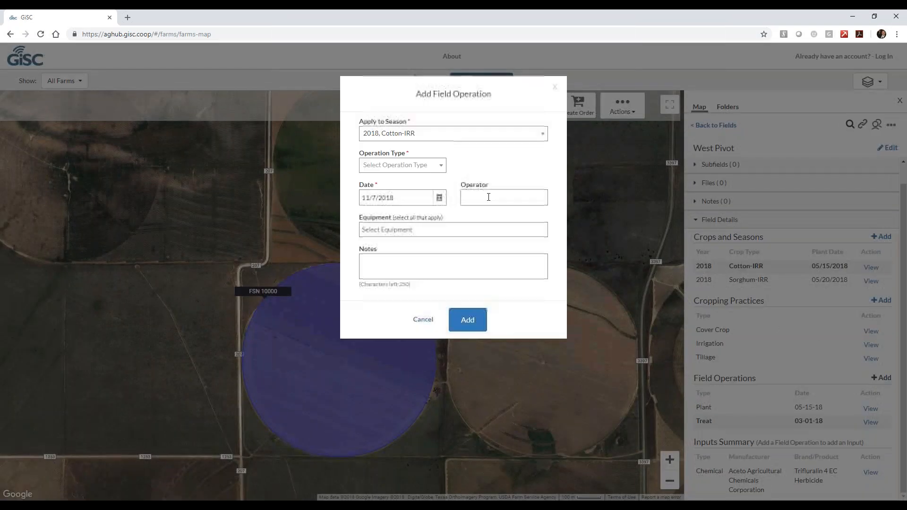
{"action": "left_click", "coordinate": [410, 165]}
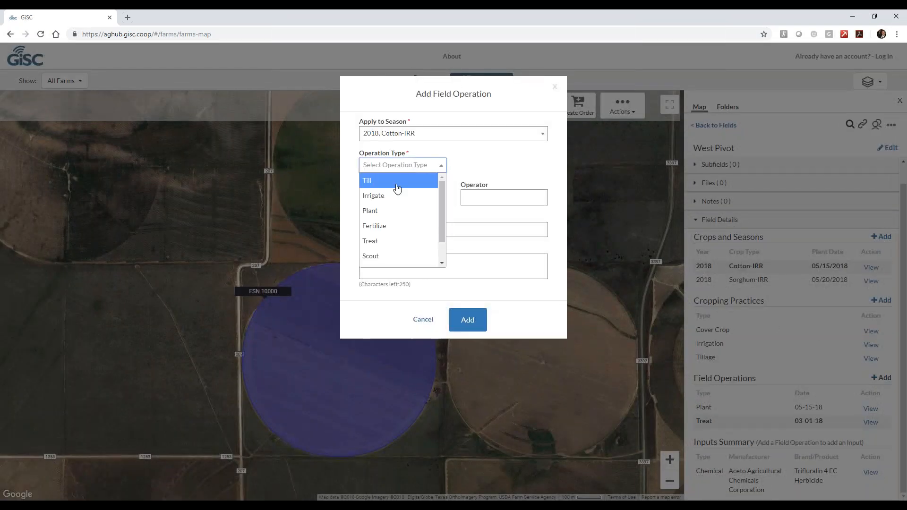
{"action": "left_click", "coordinate": [397, 226]}
{"action": "left_click", "coordinate": [435, 197]}
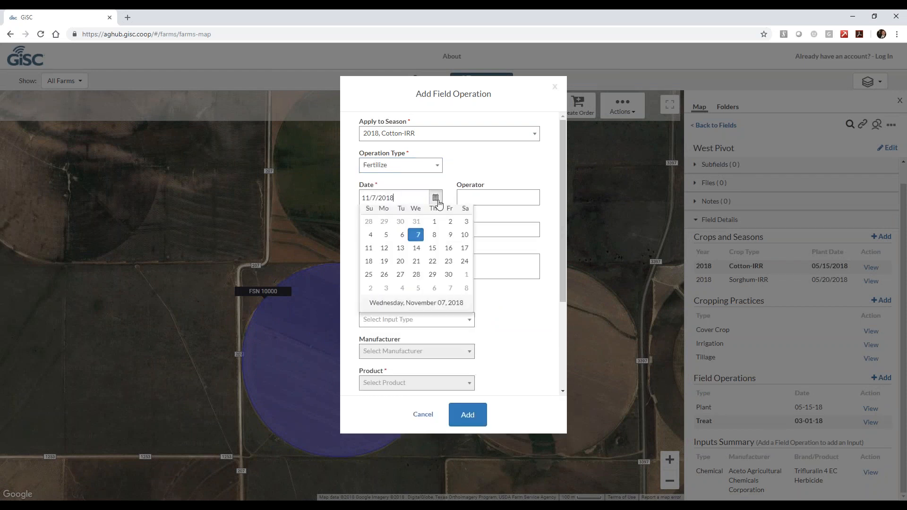
{"action": "left_click", "coordinate": [368, 214]}
{"action": "left_click", "coordinate": [369, 215]}
{"action": "left_click", "coordinate": [368, 215]}
{"action": "left_click", "coordinate": [368, 215]}
{"action": "left_click", "coordinate": [368, 215]}
{"action": "left_click", "coordinate": [449, 241]}
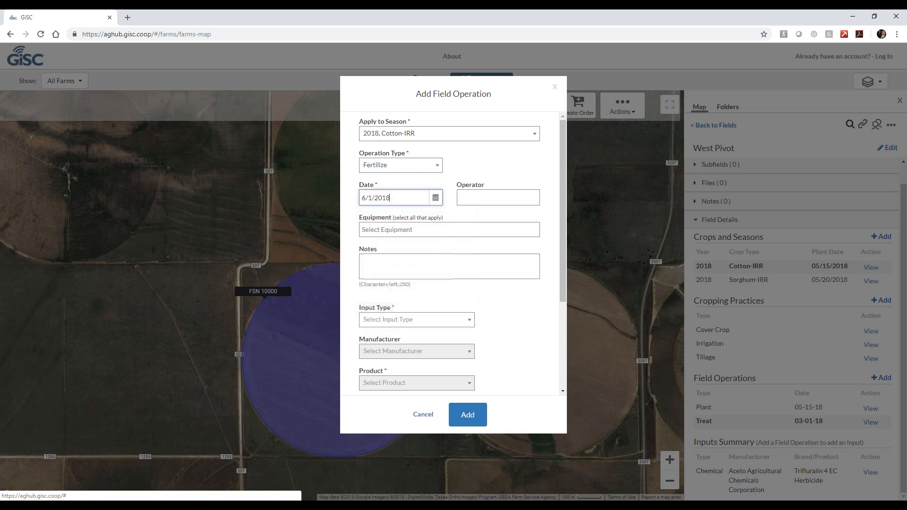
- Set the Fertilize operation's input to Fertilizer from manufacturer CUSTOM
{"action": "left_click", "coordinate": [413, 326]}
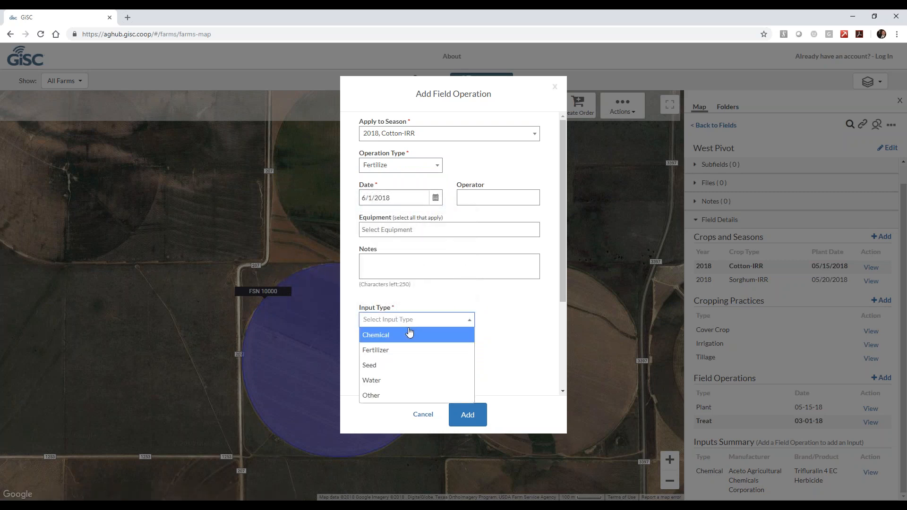
{"action": "left_click", "coordinate": [405, 347]}
{"action": "double_click", "coordinate": [515, 338]}
{"action": "scroll", "coordinate": [420, 302], "scroll_direction": "down", "scroll_amount": 2}
{"action": "left_click", "coordinate": [404, 259]}
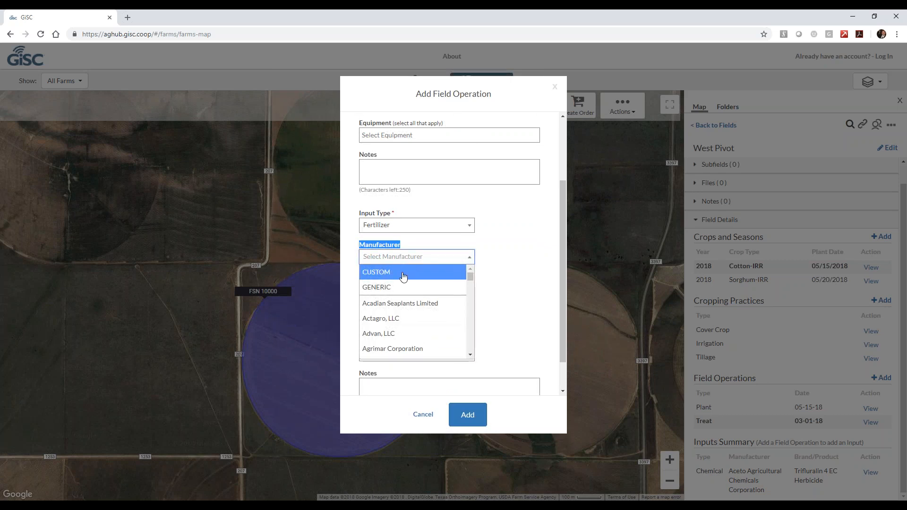
{"action": "left_click", "coordinate": [400, 278]}
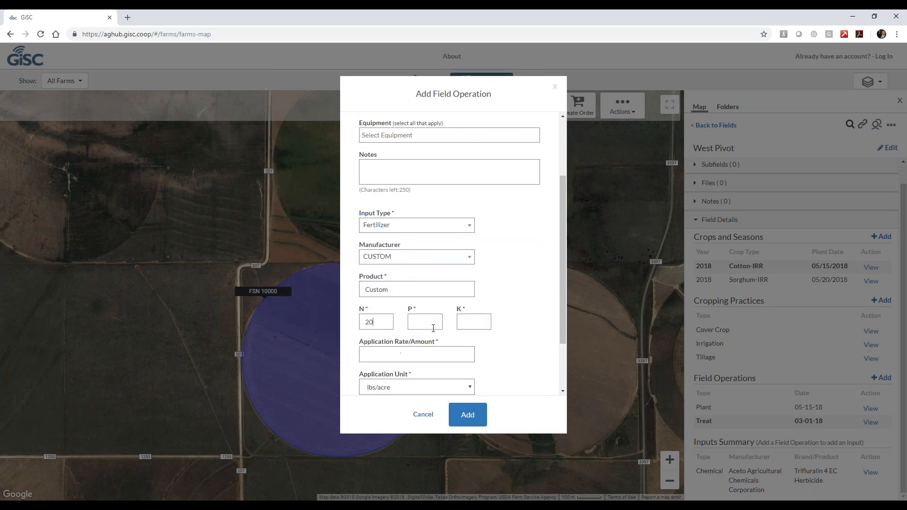
- Set the custom fertilizer to N 20, P 10, K 0 at a rate of 200 lbs/acre and add the operation
{"action": "left_click", "coordinate": [460, 324]}
{"action": "scroll", "coordinate": [441, 390], "scroll_direction": "down", "scroll_amount": 1}
{"action": "left_click", "coordinate": [471, 375]}
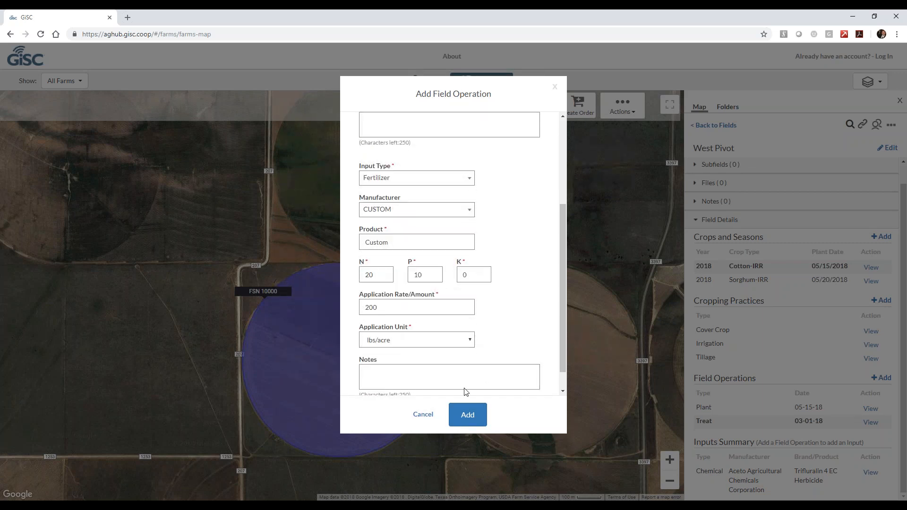
{"action": "left_click", "coordinate": [473, 419]}
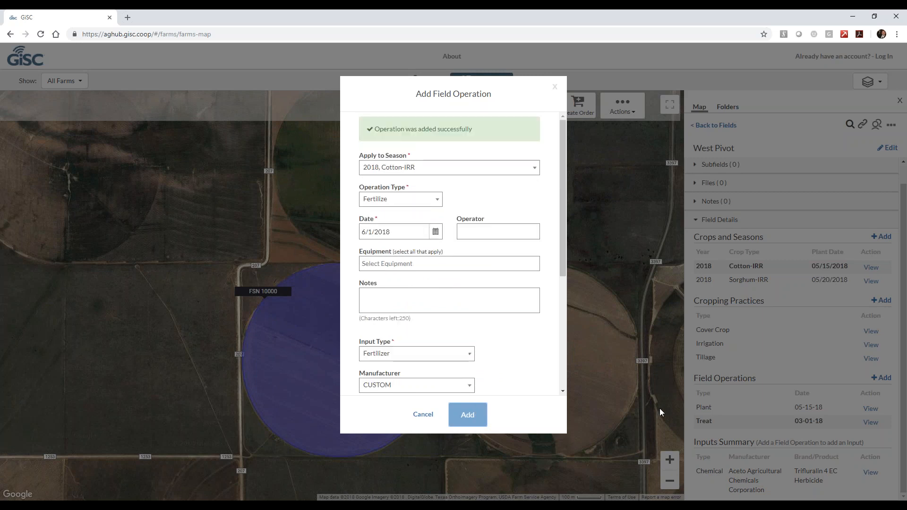
{"action": "left_click", "coordinate": [778, 355]}
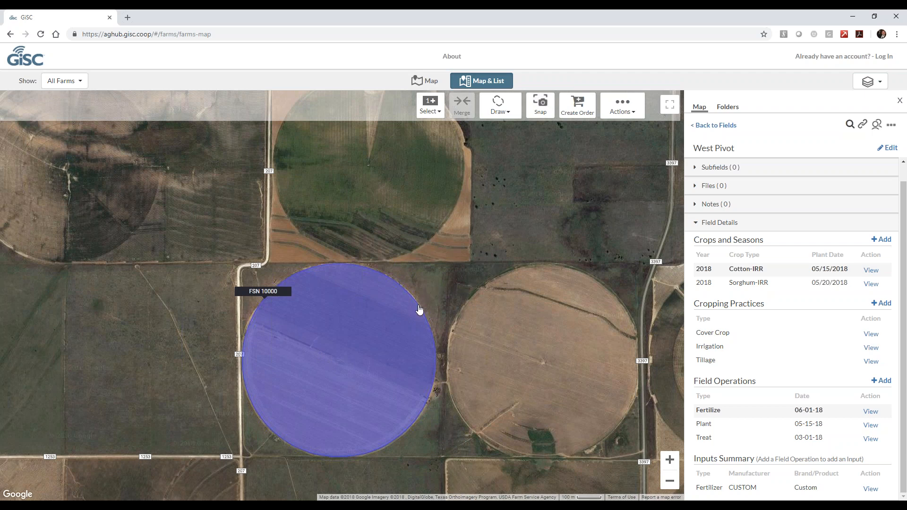
{"action": "left_click_drag", "start_coordinate": [464, 288], "coordinate": [178, 251]}
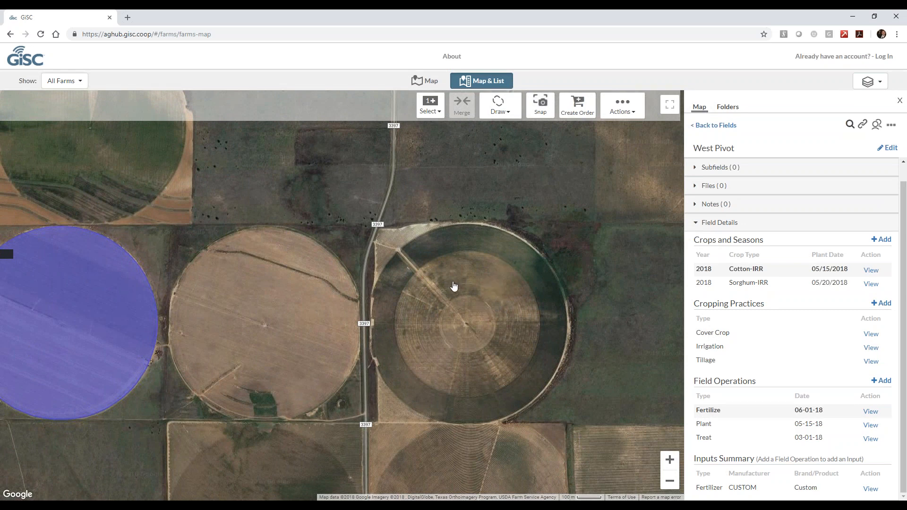
{"action": "left_click_drag", "start_coordinate": [455, 288], "coordinate": [544, 287]}
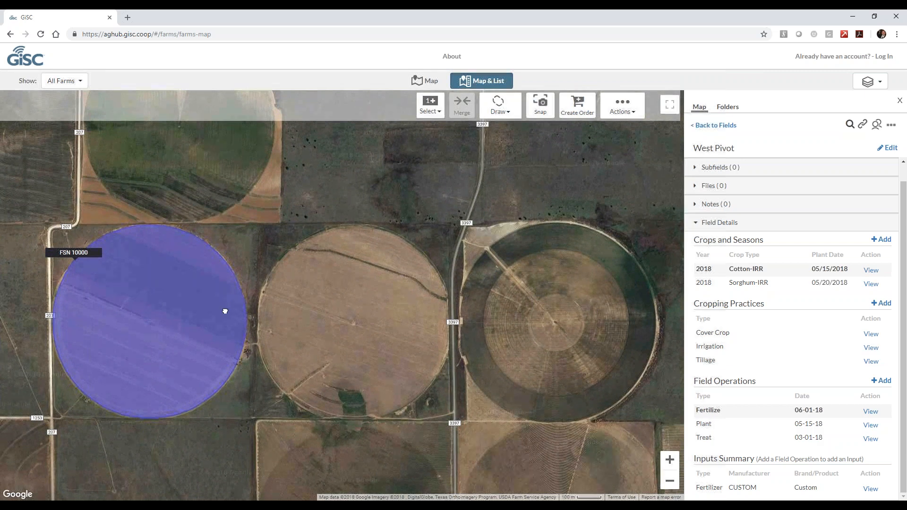
{"action": "left_click_drag", "start_coordinate": [133, 302], "coordinate": [220, 314]}
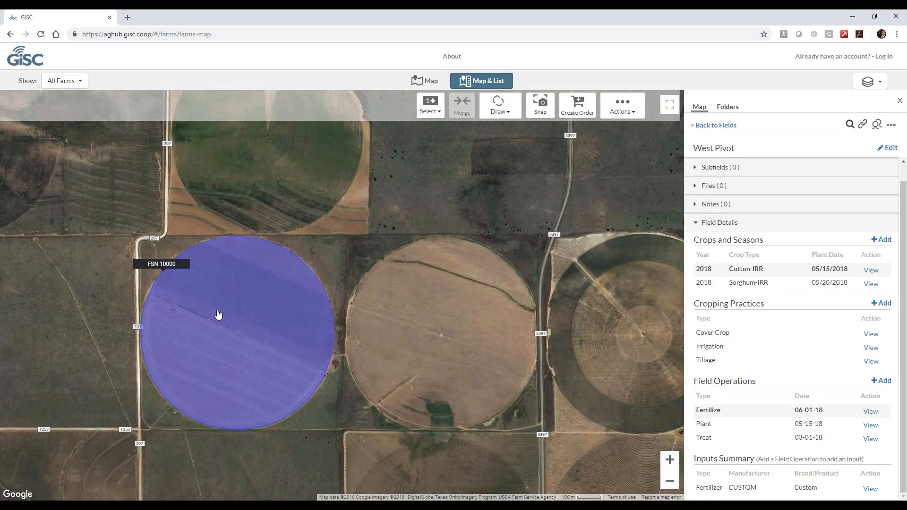